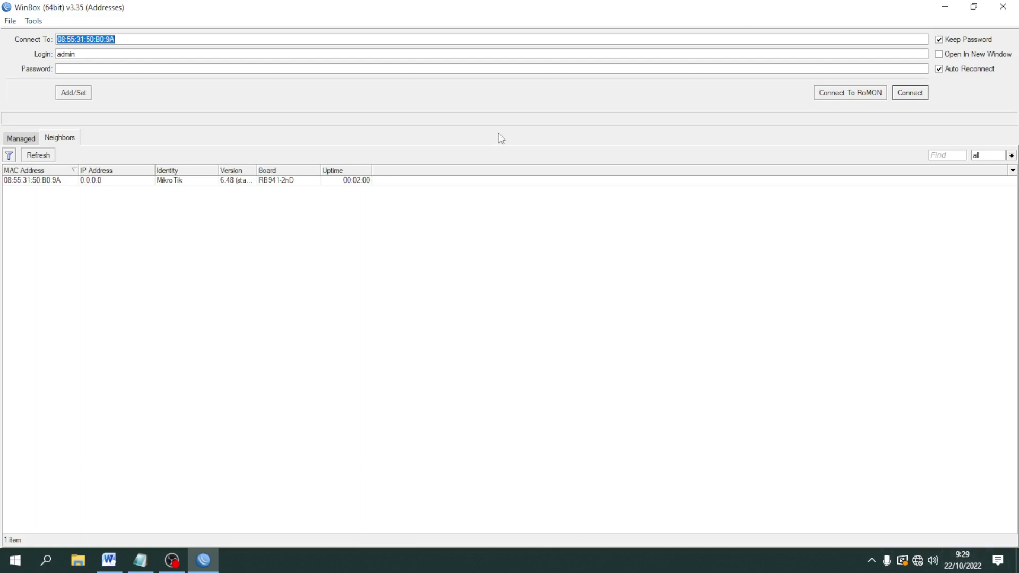
- Connect to the MikroTik RB941-2nD router found among the neighbors, using the admin login
{"action": "left_click", "coordinate": [32, 183]}
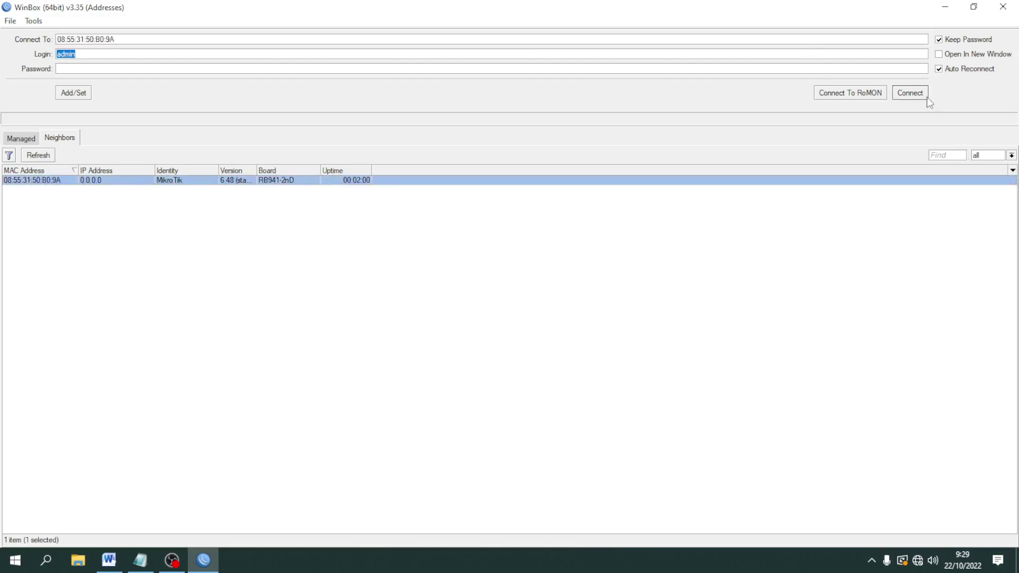
{"action": "left_click", "coordinate": [913, 94]}
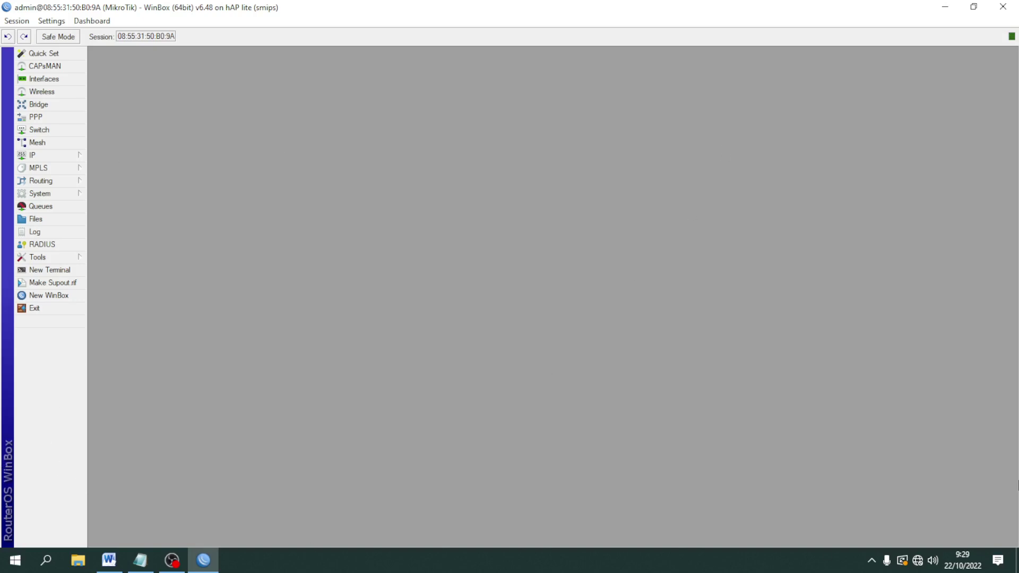
- Add a DHCP client on interface ether1, save it and close the DHCP client list
{"action": "left_click", "coordinate": [65, 158]}
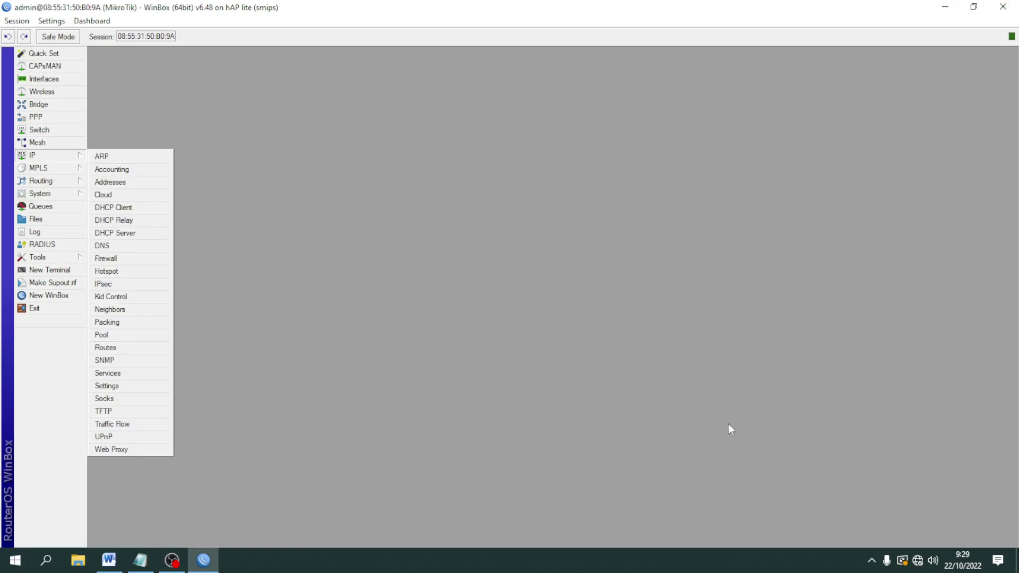
{"action": "left_click", "coordinate": [133, 211]}
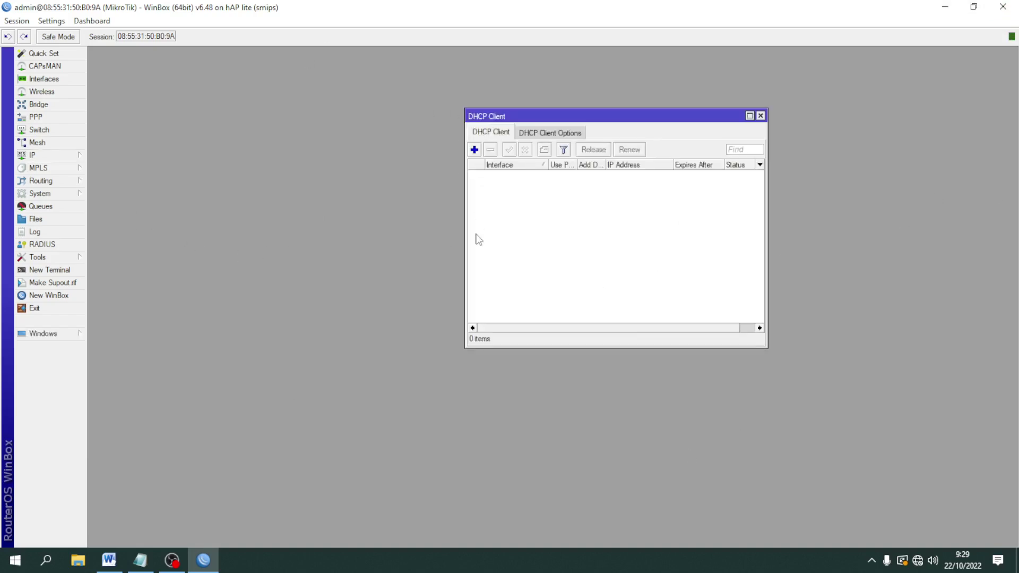
{"action": "left_click", "coordinate": [474, 150]}
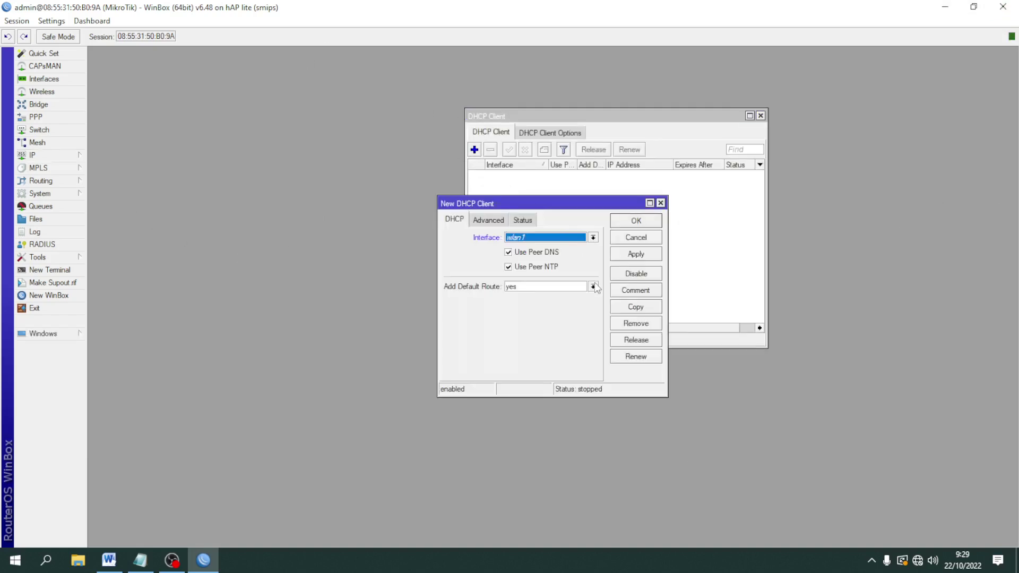
{"action": "left_click", "coordinate": [593, 238]}
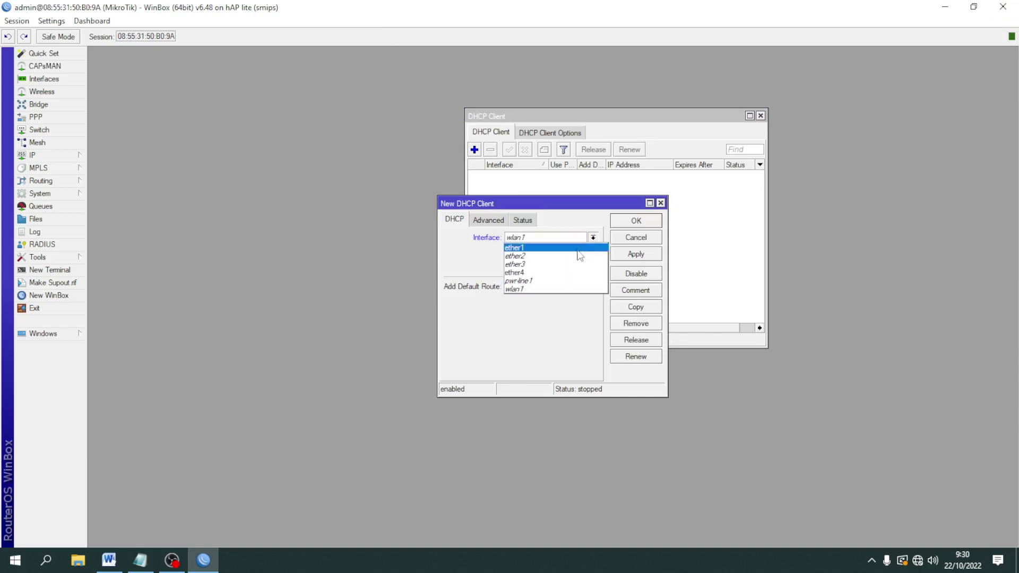
{"action": "left_click", "coordinate": [550, 246]}
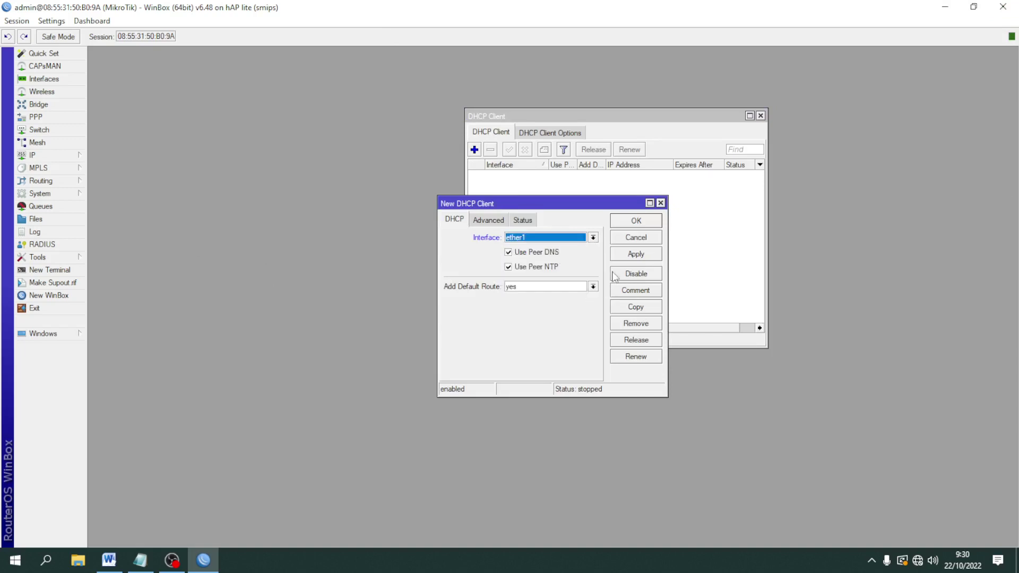
{"action": "left_click", "coordinate": [648, 257]}
{"action": "left_click", "coordinate": [639, 221]}
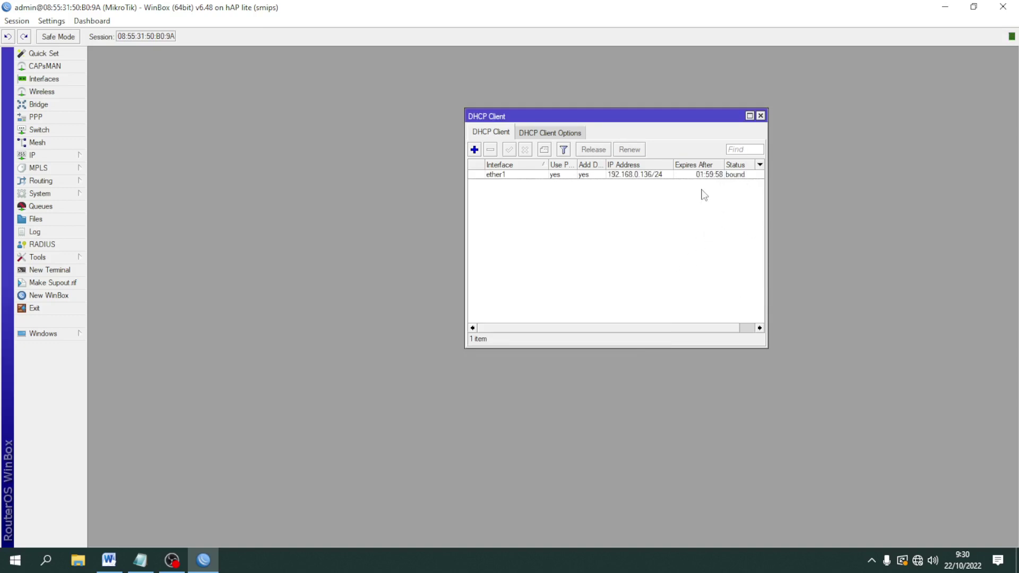
{"action": "left_click", "coordinate": [759, 115]}
- Add the IP address 172.20.1.1/24 to interface ether4, save it and close the address list
{"action": "left_click", "coordinate": [57, 156]}
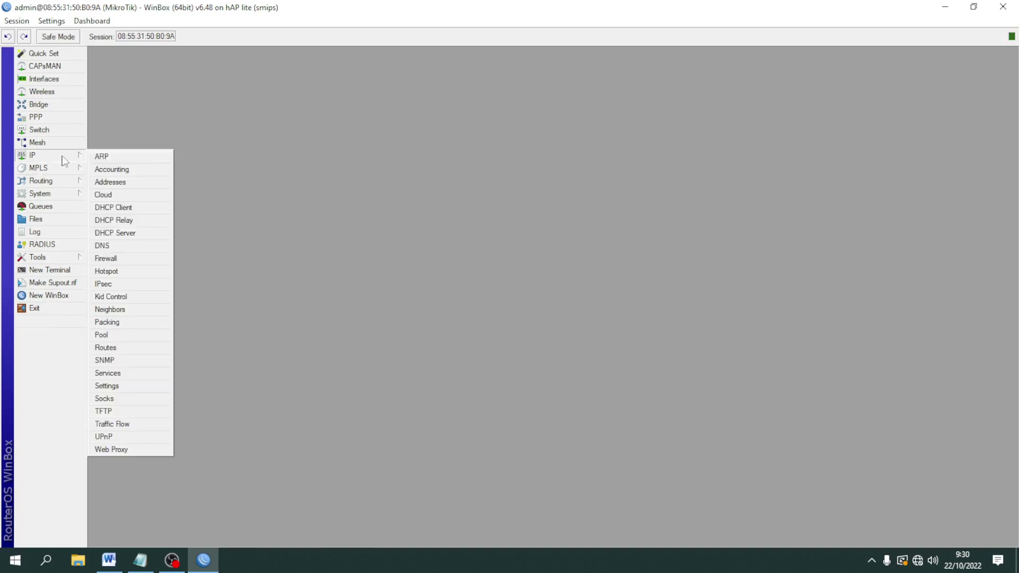
{"action": "left_click", "coordinate": [130, 182]}
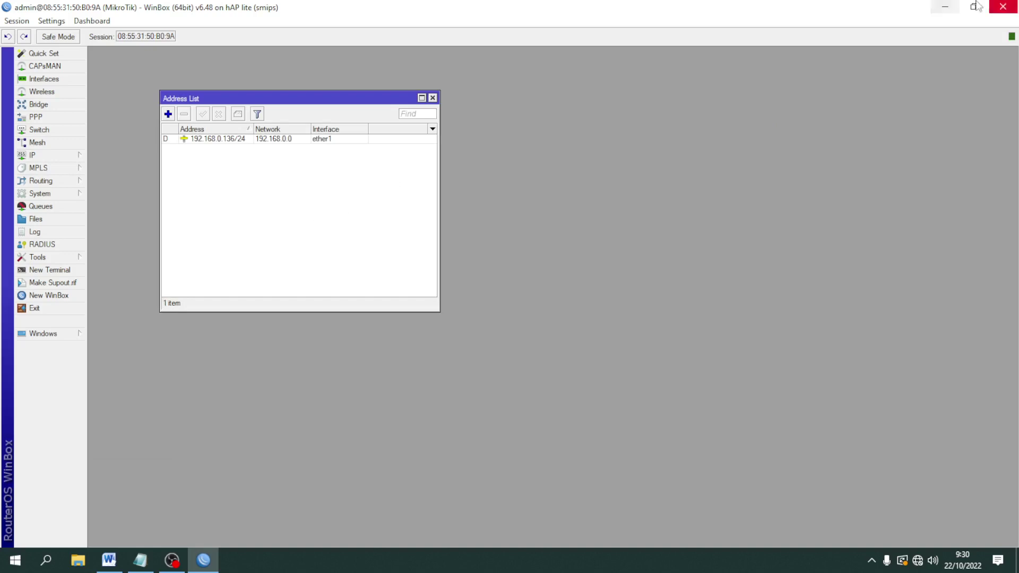
{"action": "left_click", "coordinate": [168, 114]}
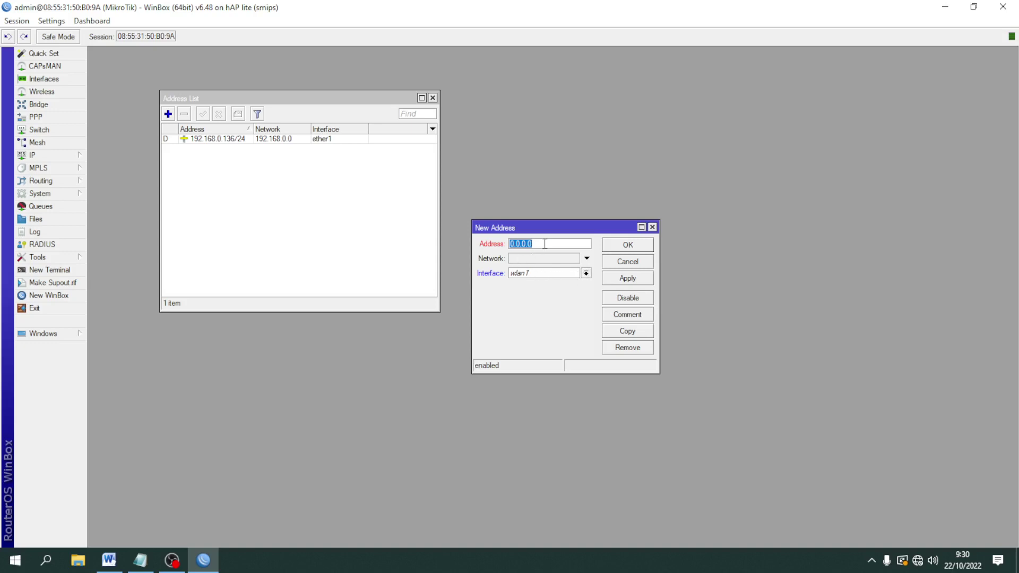
{"action": "left_click", "coordinate": [586, 273]}
{"action": "left_click", "coordinate": [546, 308]}
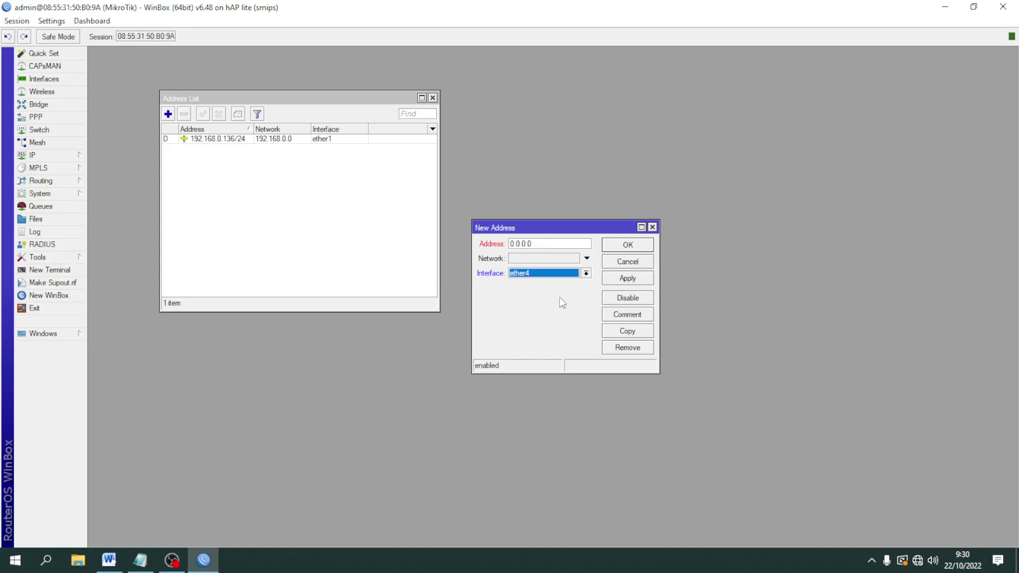
{"action": "key", "text": "shift+Tab"}
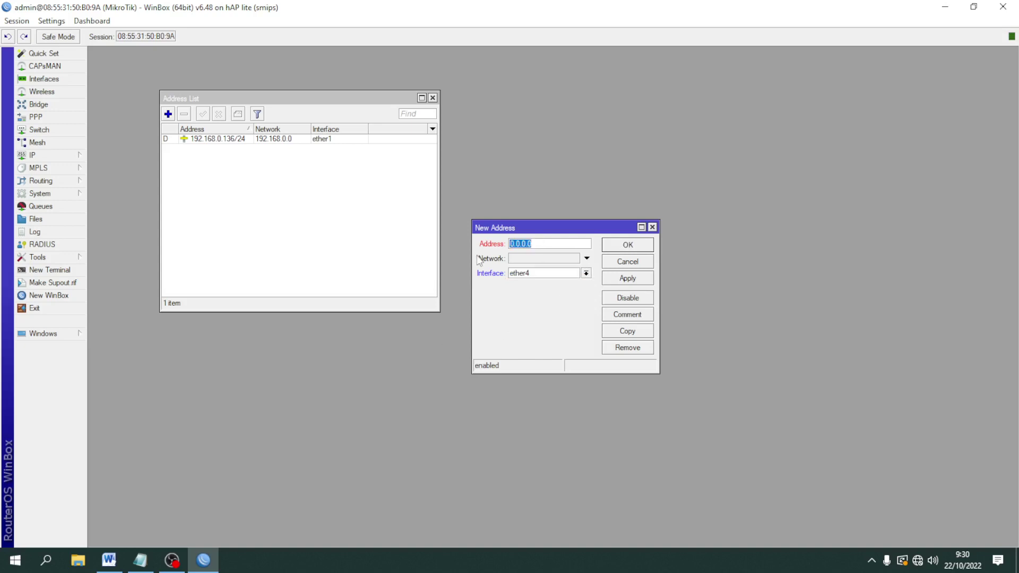
{"action": "type", "text": "172.20.1.12"}
{"action": "key", "text": "BackSpace"}
{"action": "type", "text": "/24"}
{"action": "left_click", "coordinate": [629, 280]}
{"action": "left_click", "coordinate": [624, 244]}
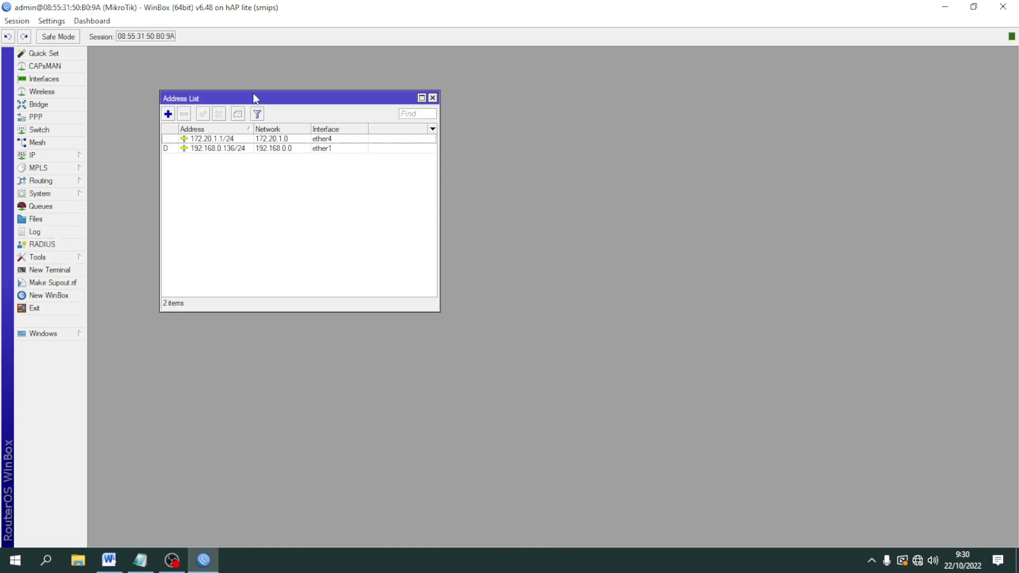
{"action": "left_click", "coordinate": [432, 98]}
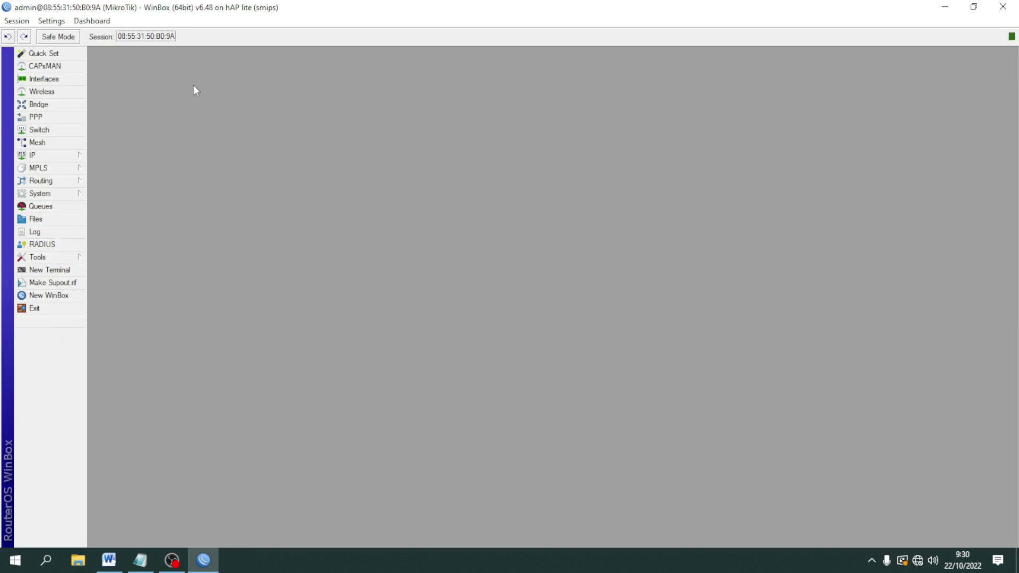
- Set the DNS servers to 8.8.8.8 and 8.8.4.4, allow remote requests, and save the DNS settings
{"action": "left_click", "coordinate": [47, 155]}
{"action": "left_click", "coordinate": [132, 245]}
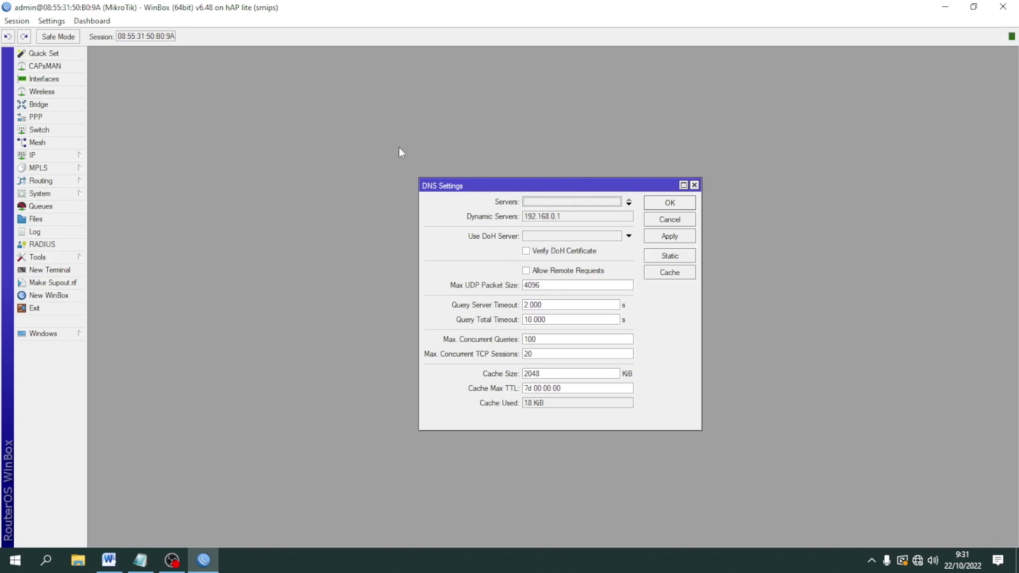
{"action": "left_click", "coordinate": [630, 204]}
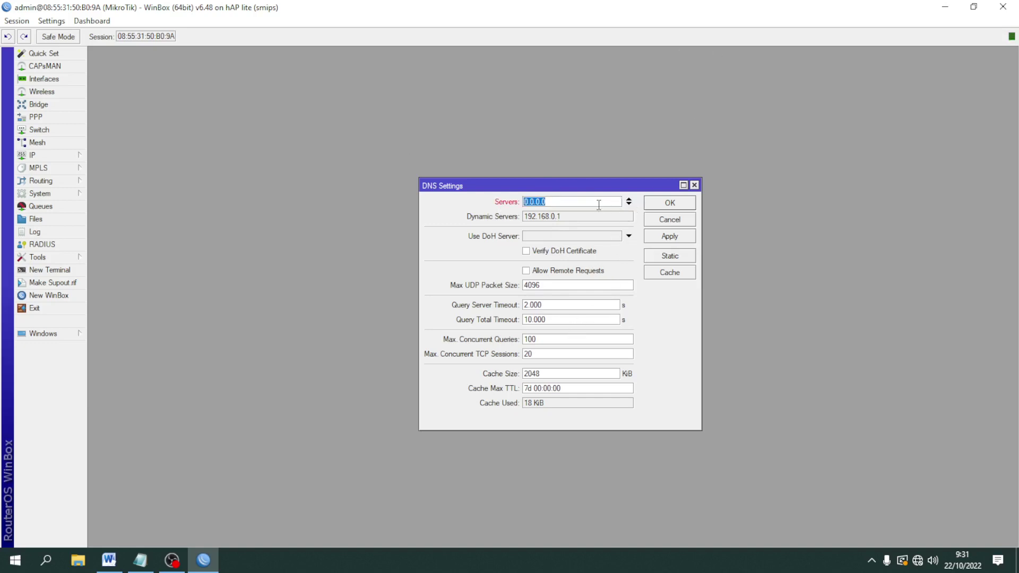
{"action": "type", "text": "8.8.8.8"}
{"action": "left_click", "coordinate": [629, 204]}
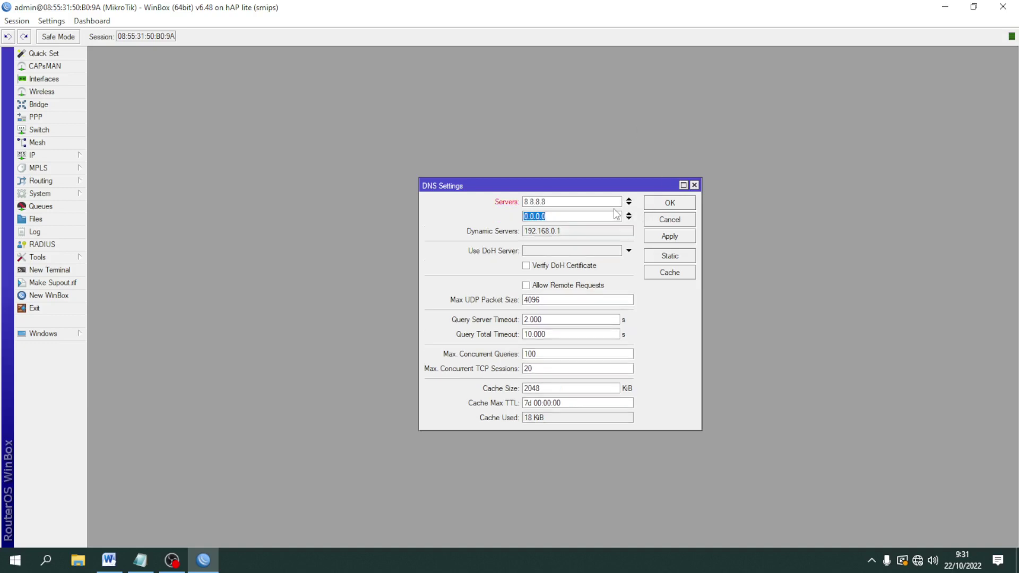
{"action": "type", "text": "8.8.4.4"}
{"action": "left_click", "coordinate": [565, 286]}
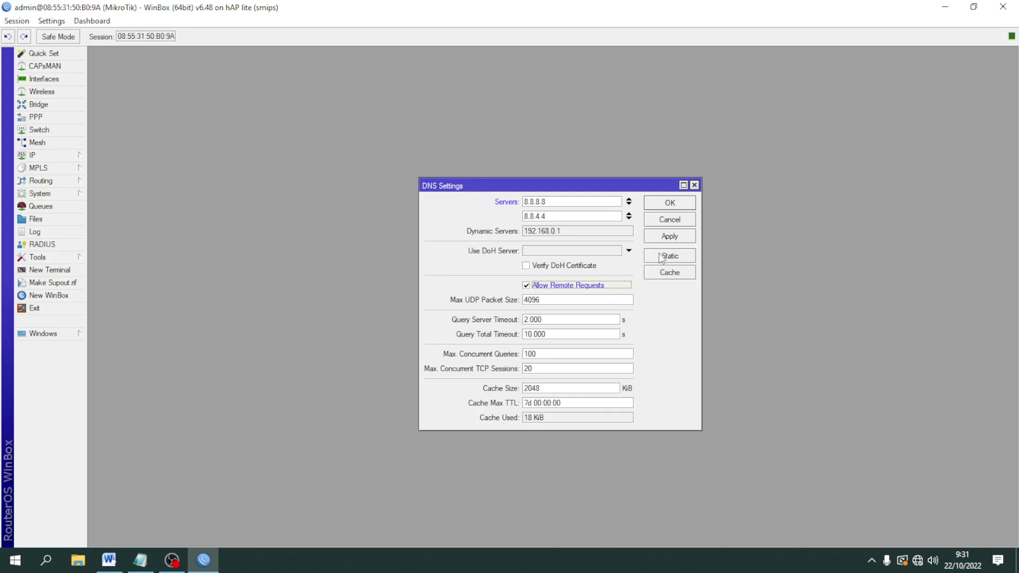
{"action": "left_click", "coordinate": [671, 242]}
{"action": "left_click", "coordinate": [668, 206]}
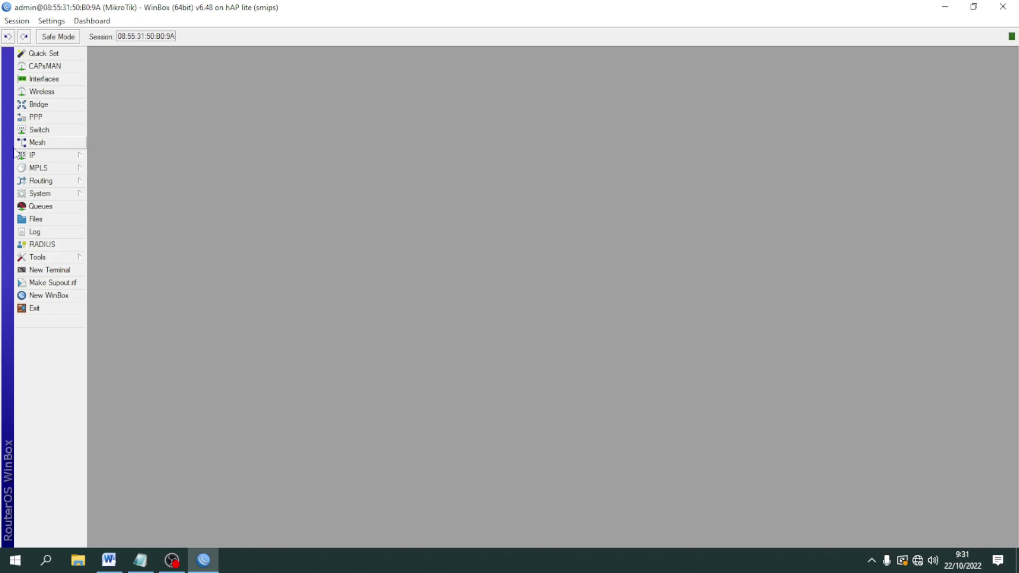
- Start a new firewall NAT rule in the srcnat chain with ether1 as its outgoing interface
{"action": "left_click", "coordinate": [73, 159]}
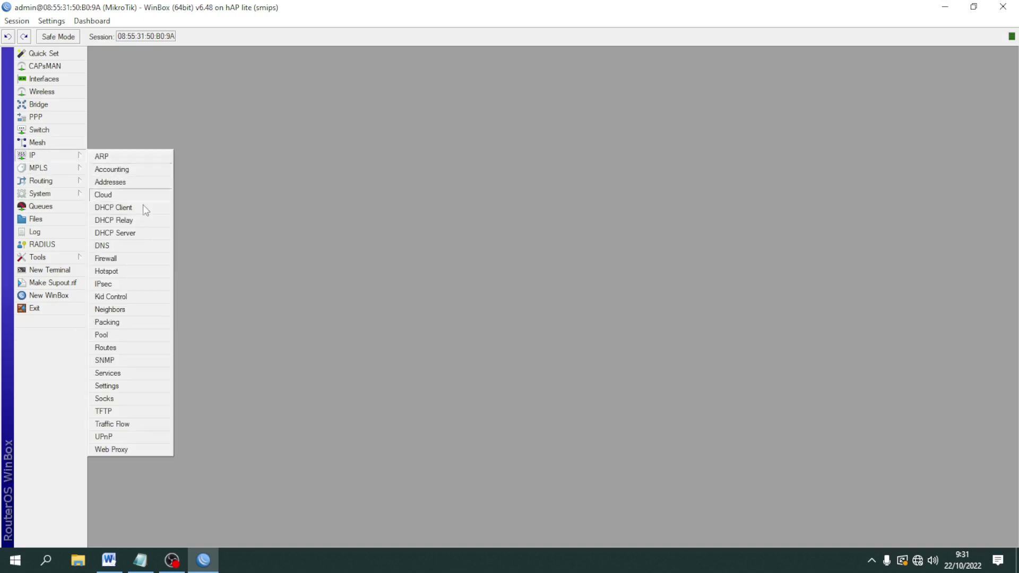
{"action": "left_click", "coordinate": [143, 257]}
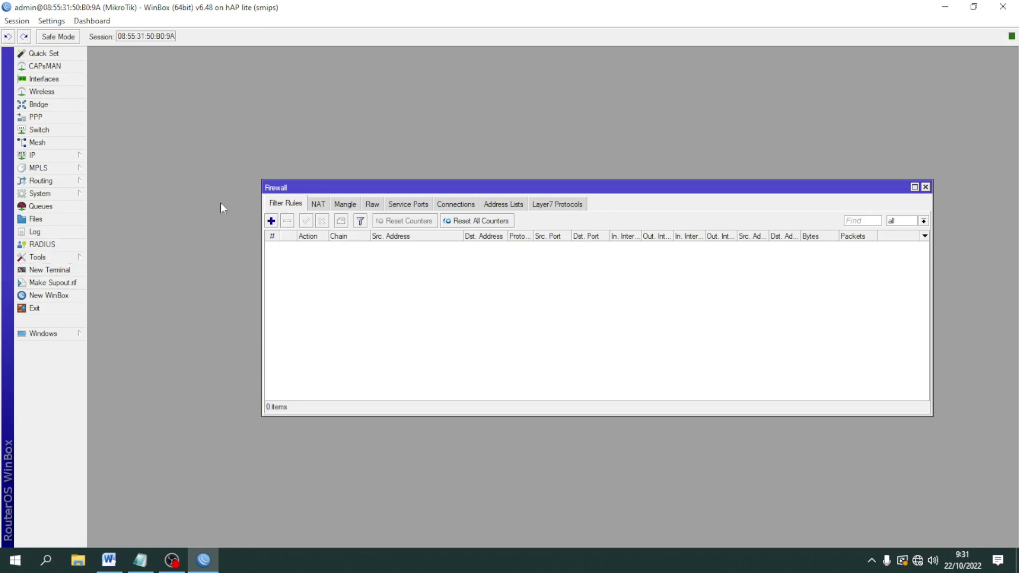
{"action": "left_click", "coordinate": [318, 204]}
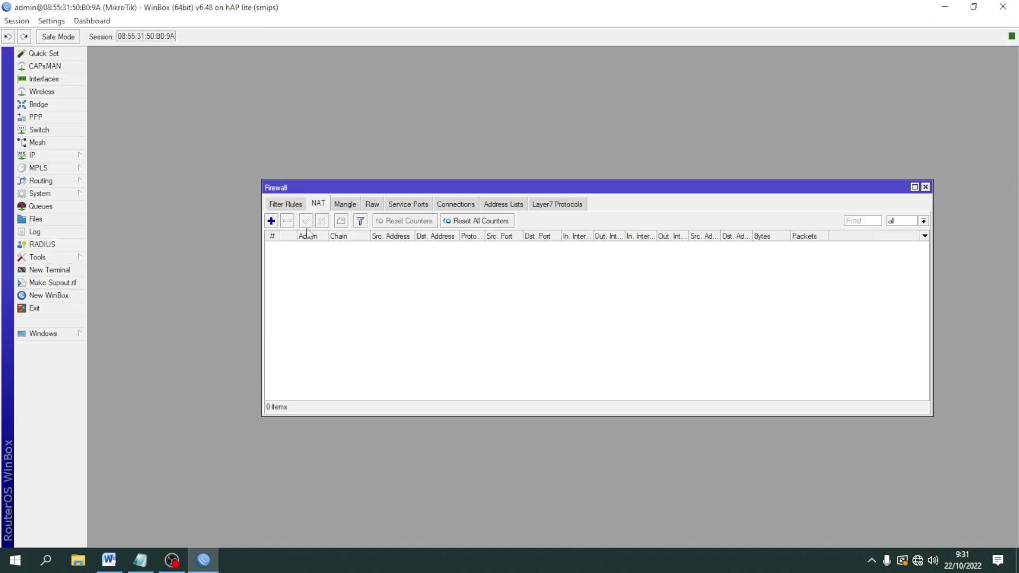
{"action": "left_click", "coordinate": [271, 221]}
{"action": "left_click", "coordinate": [459, 168]}
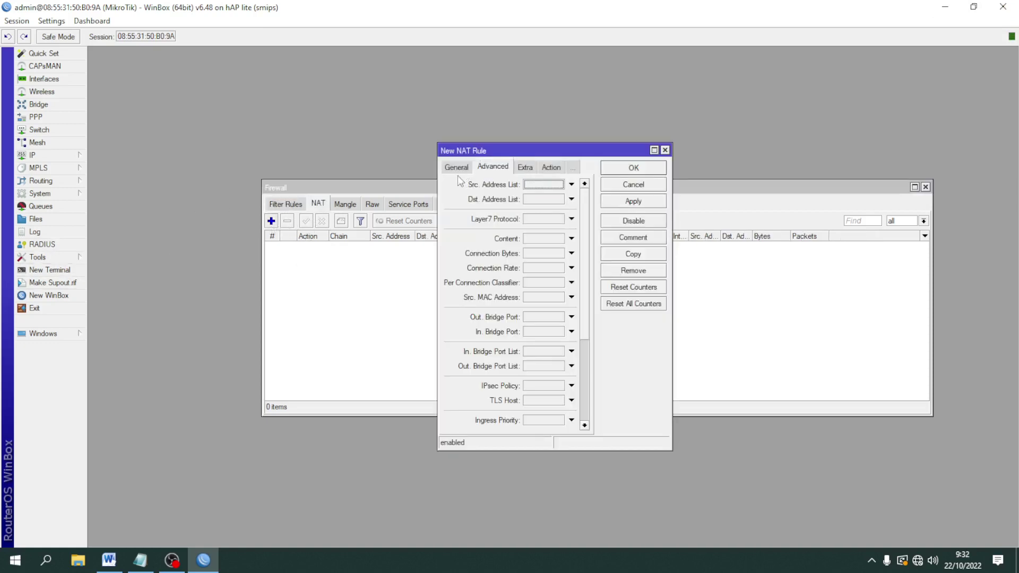
{"action": "left_click", "coordinate": [453, 169]}
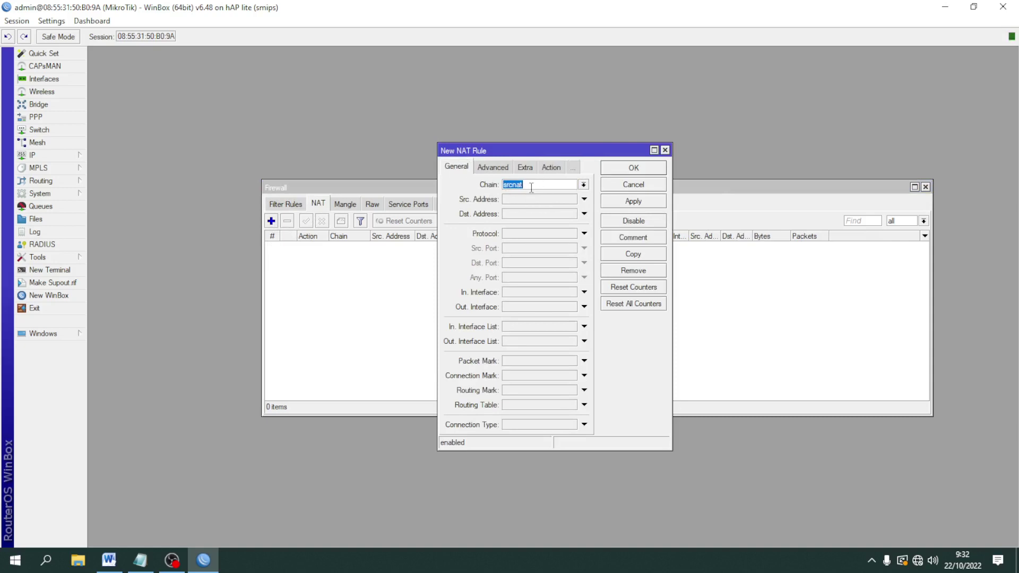
{"action": "left_click", "coordinate": [583, 307]}
{"action": "left_click", "coordinate": [572, 307]}
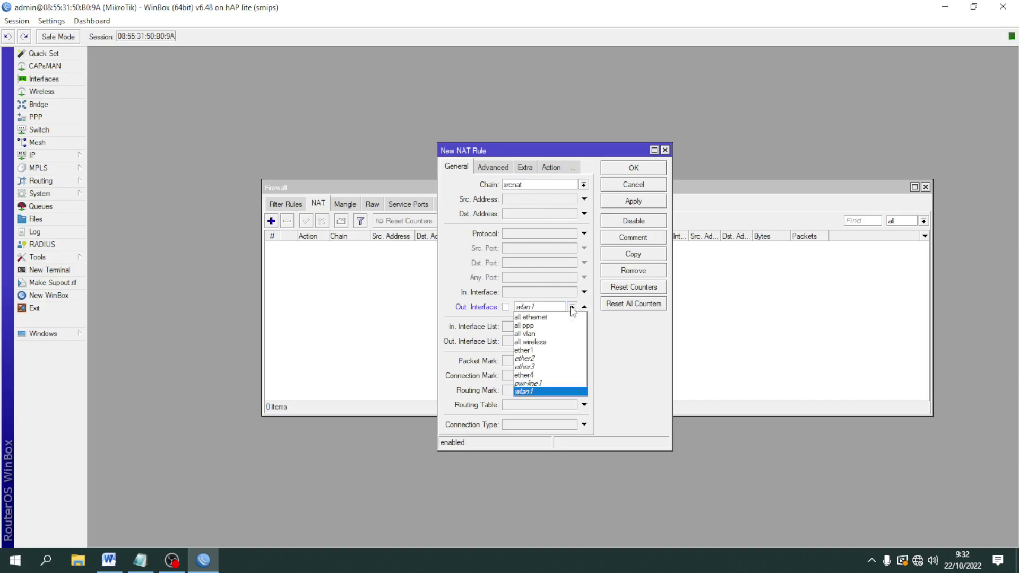
{"action": "left_click", "coordinate": [558, 359]}
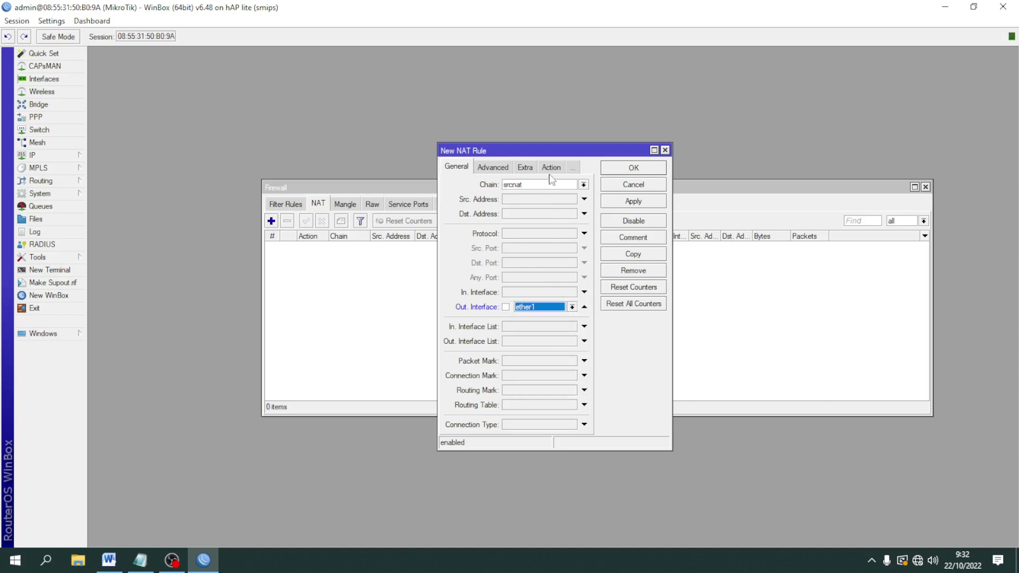
- Set the NAT rule's action to masquerade and save the rule
{"action": "left_click", "coordinate": [549, 169]}
{"action": "left_click", "coordinate": [584, 185]}
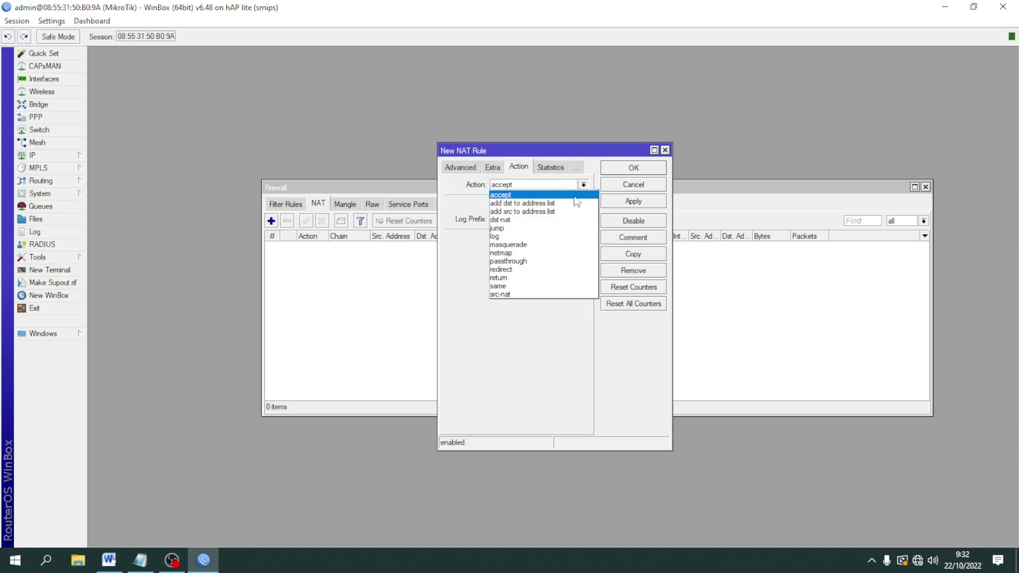
{"action": "left_click", "coordinate": [534, 246]}
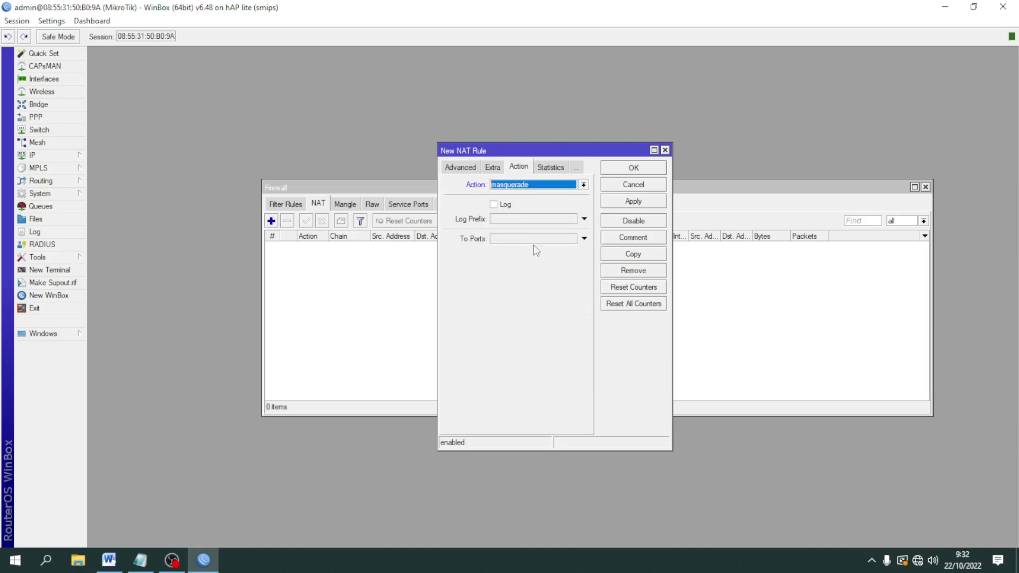
{"action": "left_click", "coordinate": [625, 203]}
{"action": "left_click", "coordinate": [625, 169]}
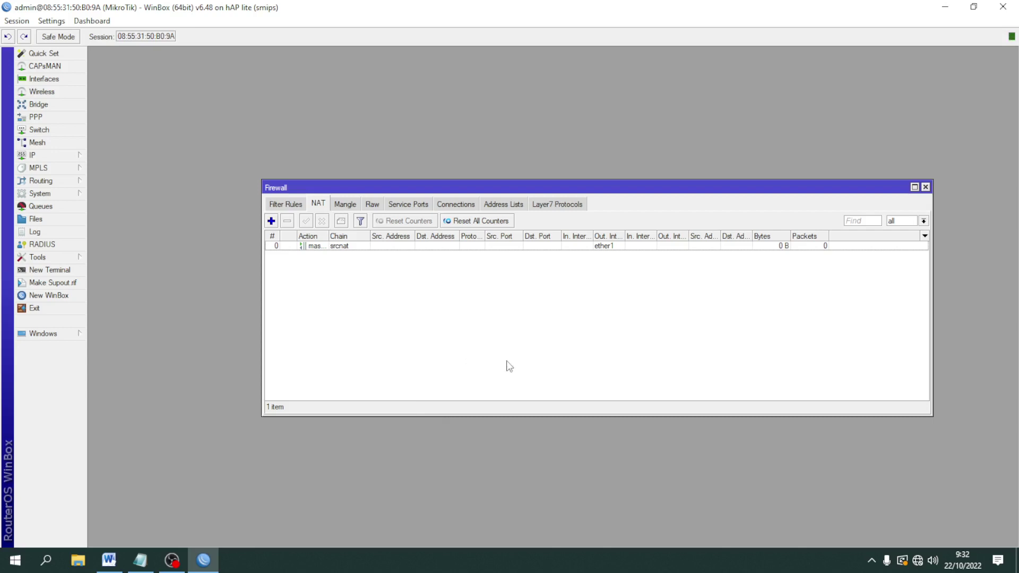
- Start a new firewall Layer7 protocol entry named "blocking yt"
{"action": "left_click", "coordinate": [559, 207]}
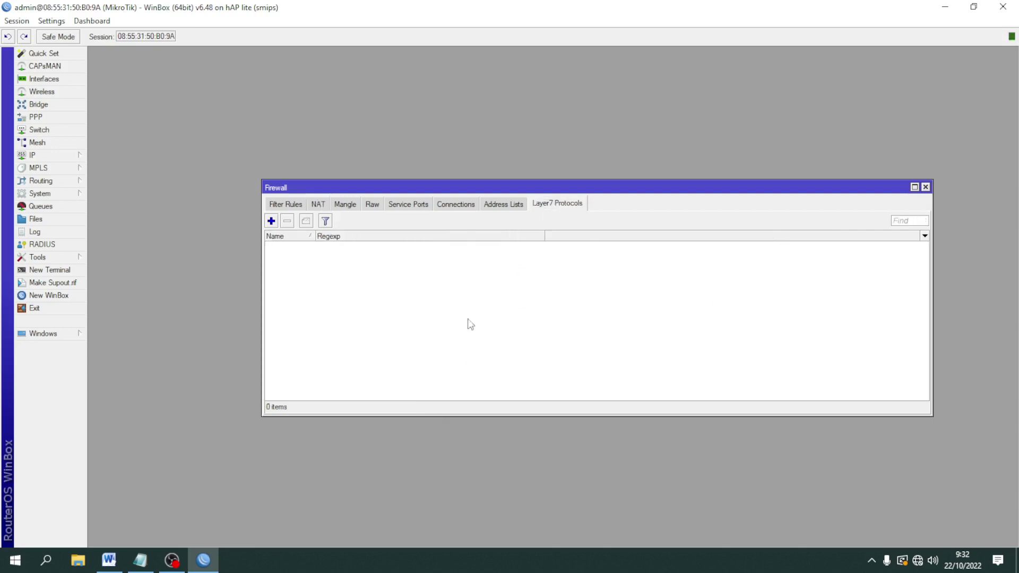
{"action": "left_click", "coordinate": [271, 221]}
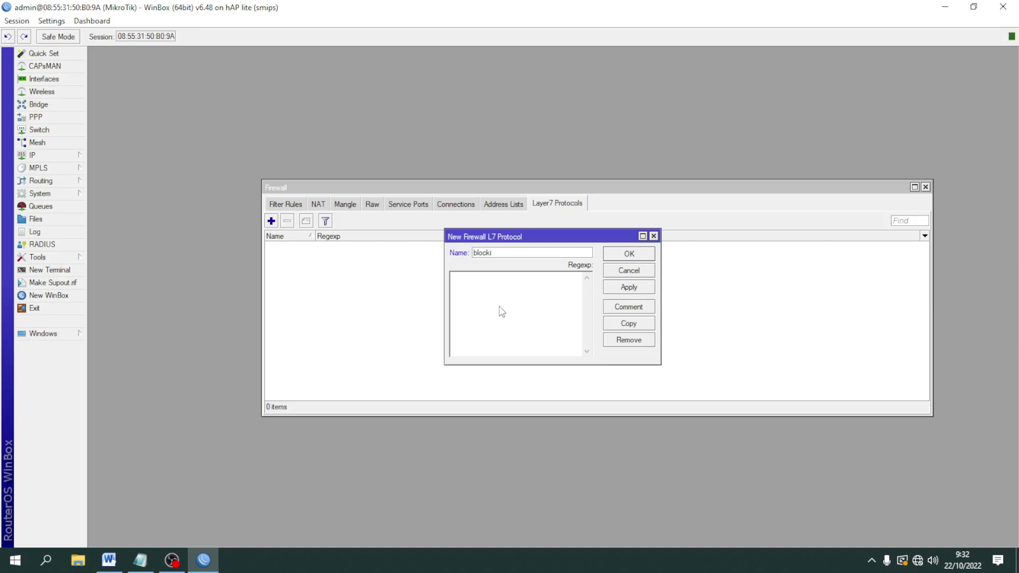
{"action": "type", "text": "ng yt"}
- Open the "blok yt" text file from the desktop and copy its regular expression ^.+(youtube.com).*$
{"action": "left_click", "coordinate": [944, 8]}
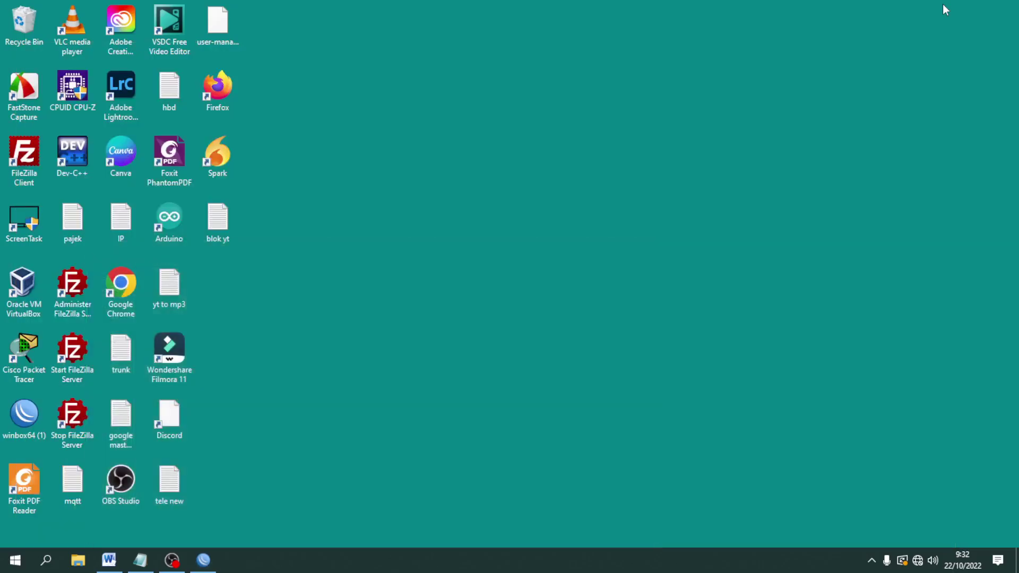
{"action": "double_click", "coordinate": [217, 220]}
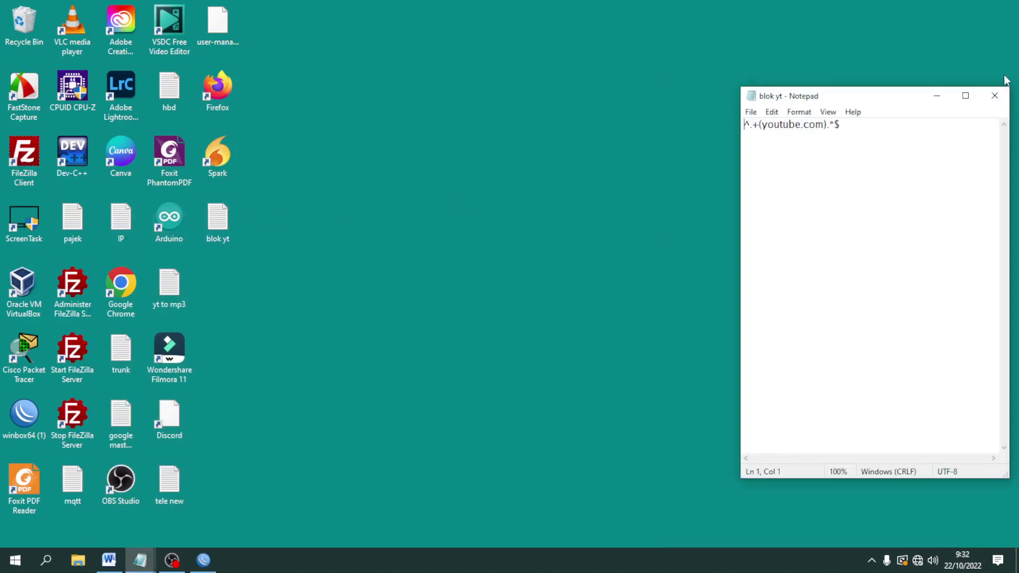
{"action": "left_click_drag", "start_coordinate": [888, 129], "coordinate": [749, 130]}
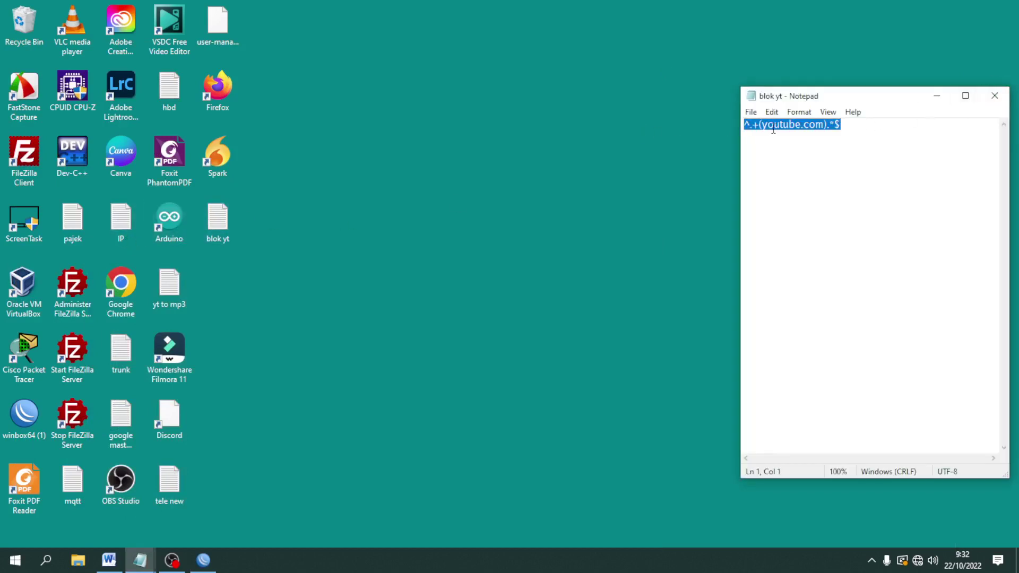
{"action": "right_click", "coordinate": [774, 130]}
{"action": "left_click", "coordinate": [843, 169]}
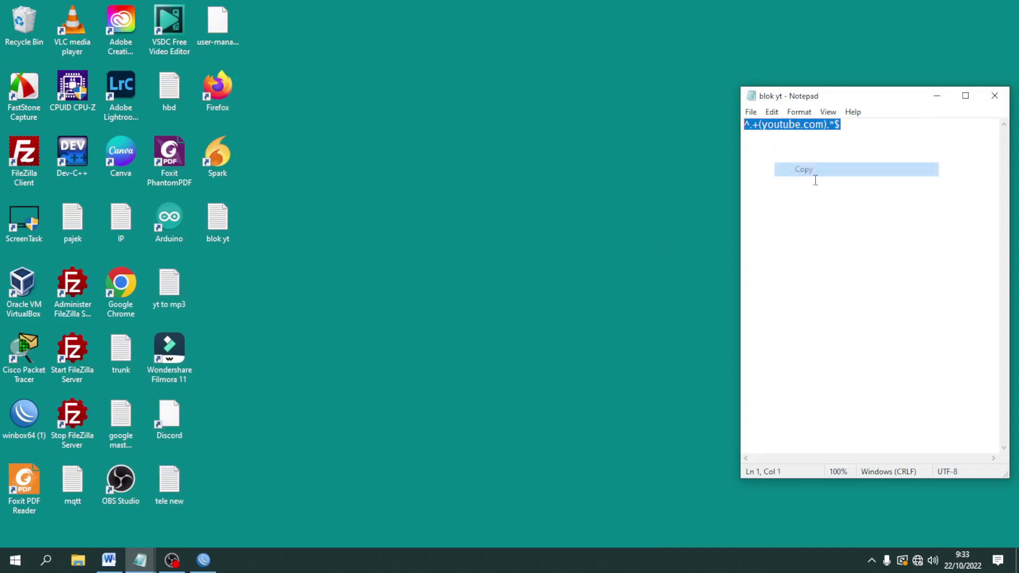
- Switch back to WinBox, paste the copied expression as the regexp of the "blocking yt" Layer7 protocol, and save the entry
{"action": "left_click", "coordinate": [203, 560]}
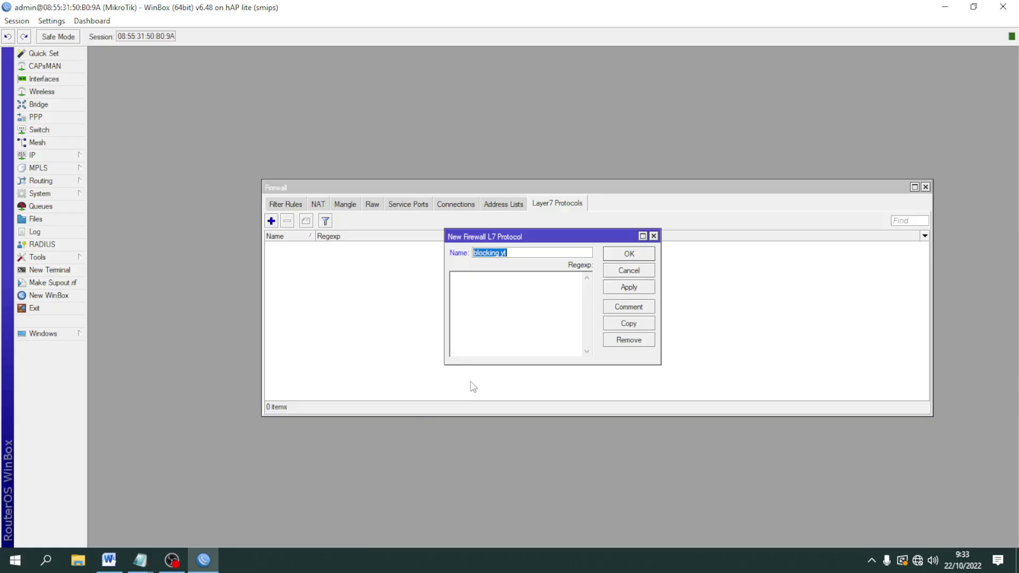
{"action": "right_click", "coordinate": [494, 291]}
{"action": "left_click", "coordinate": [556, 340]}
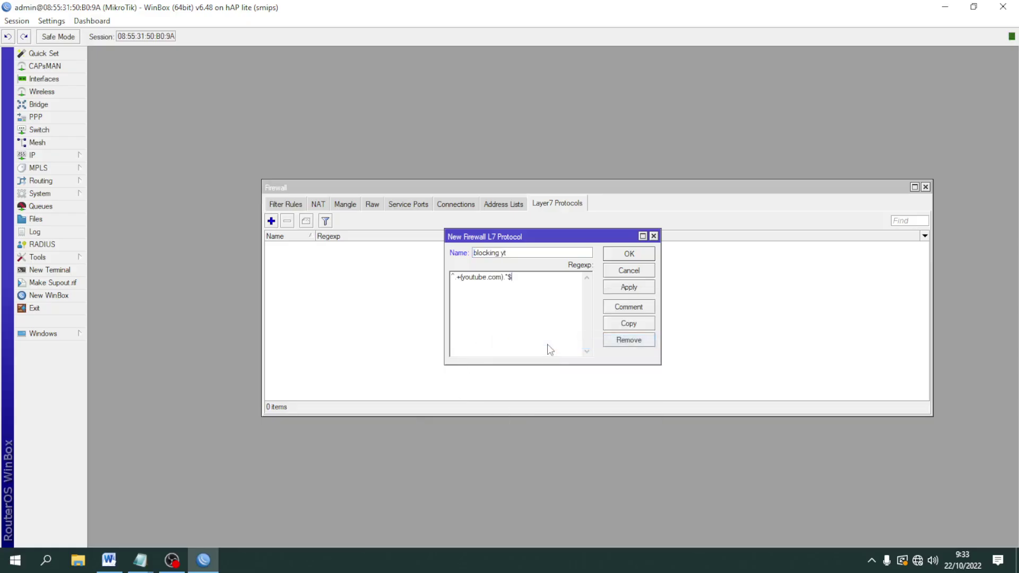
{"action": "left_click", "coordinate": [638, 288]}
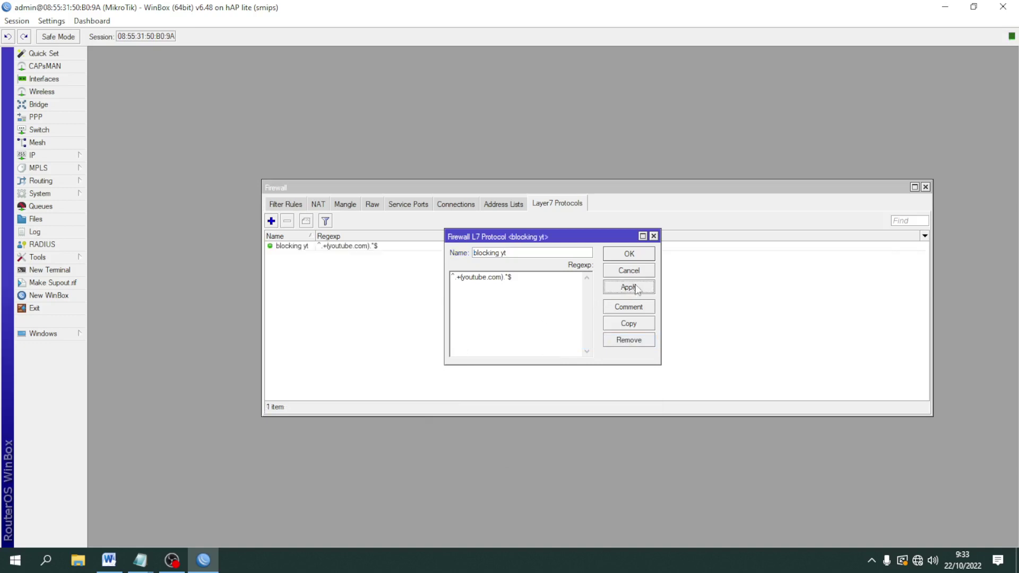
{"action": "left_click", "coordinate": [633, 257]}
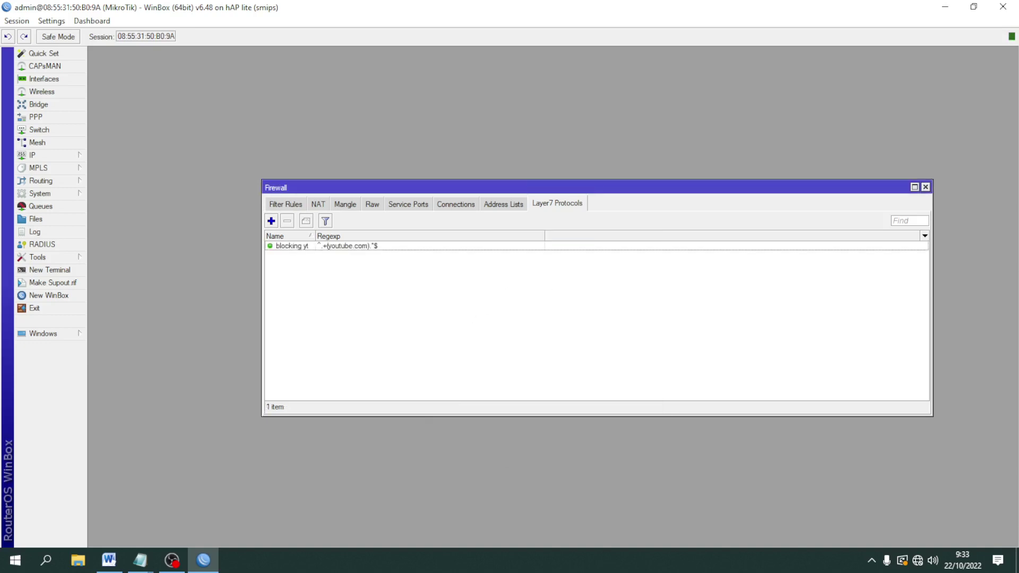
- Start a second Layer7 protocol entry named "blocking fb" and paste the copied YouTube expression as its regexp
{"action": "left_click", "coordinate": [271, 221]}
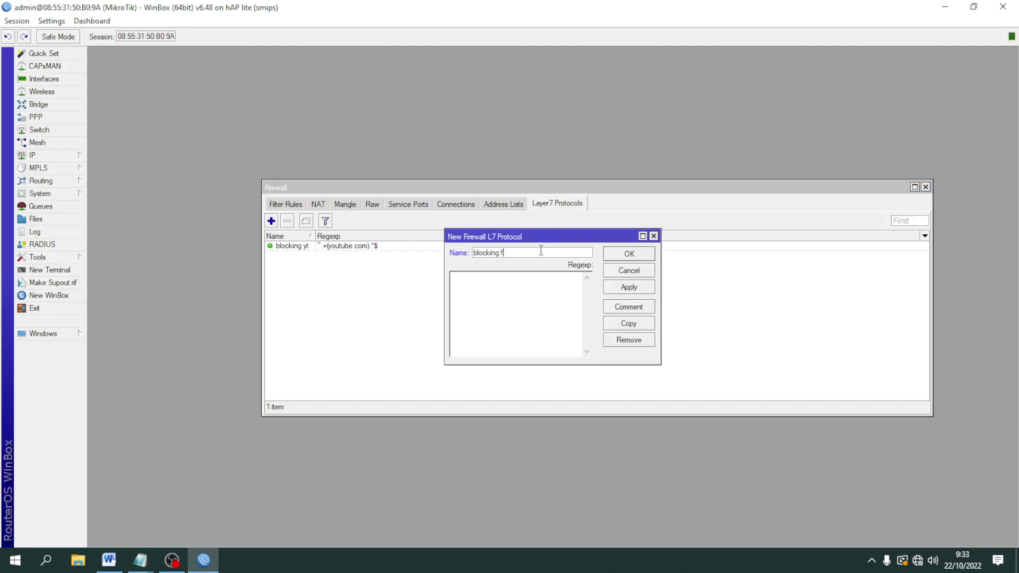
{"action": "right_click", "coordinate": [473, 286]}
{"action": "left_click", "coordinate": [536, 340]}
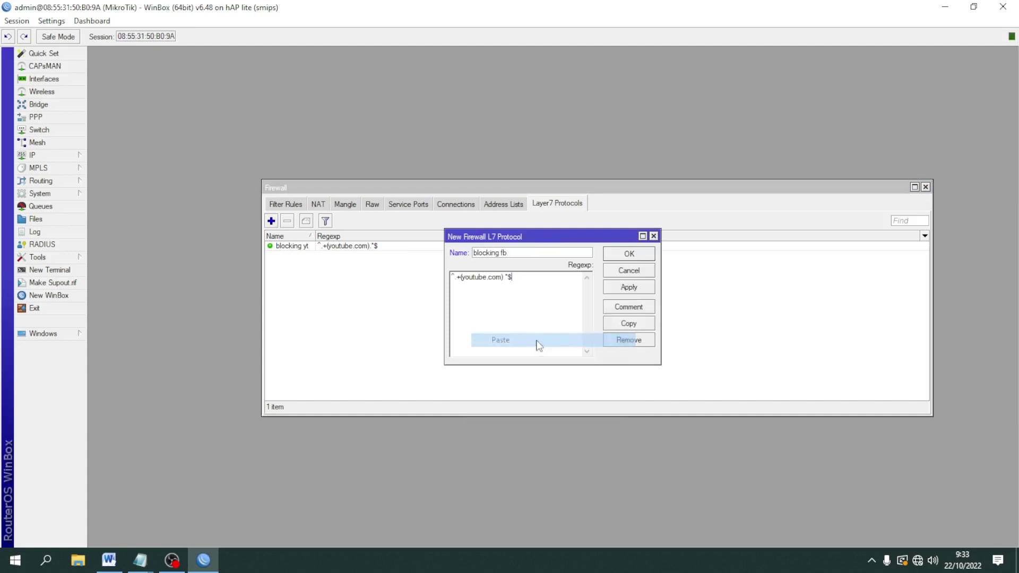
- Replace youtube with facebook in the "blocking fb" regexp, giving ^.+(facebook.com).*$, and save the entry
{"action": "left_click", "coordinate": [487, 278]}
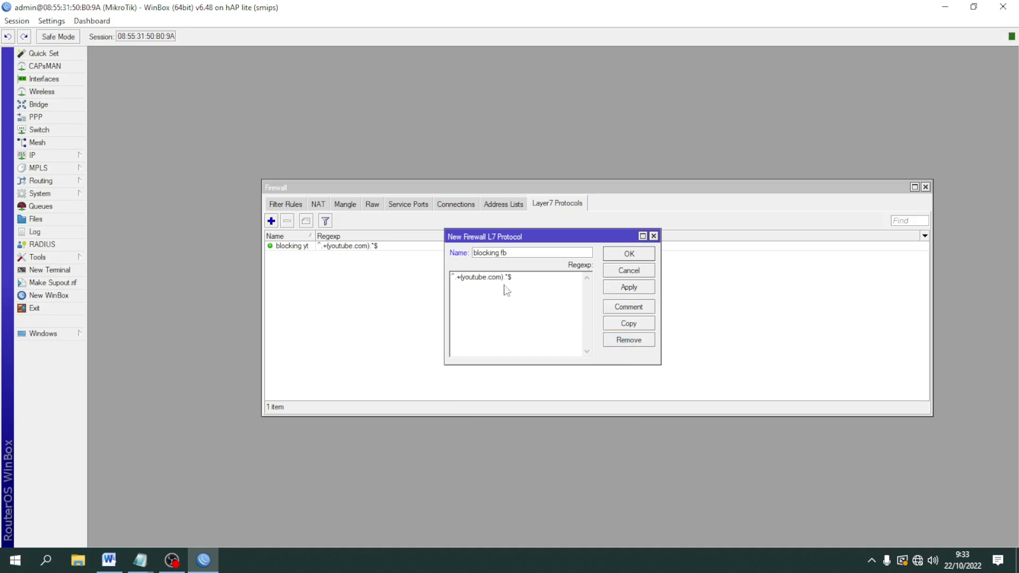
{"action": "key", "text": "BackSpace"}
{"action": "key", "text": "BackSpace"}
{"action": "key", "text": "BackSpace"}
{"action": "key", "text": "BackSpace"}
{"action": "key", "text": "BackSpace"}
{"action": "key", "text": "BackSpace"}
{"action": "key", "text": "BackSpace"}
{"action": "type", "text": "facebook"}
{"action": "left_click", "coordinate": [635, 289]}
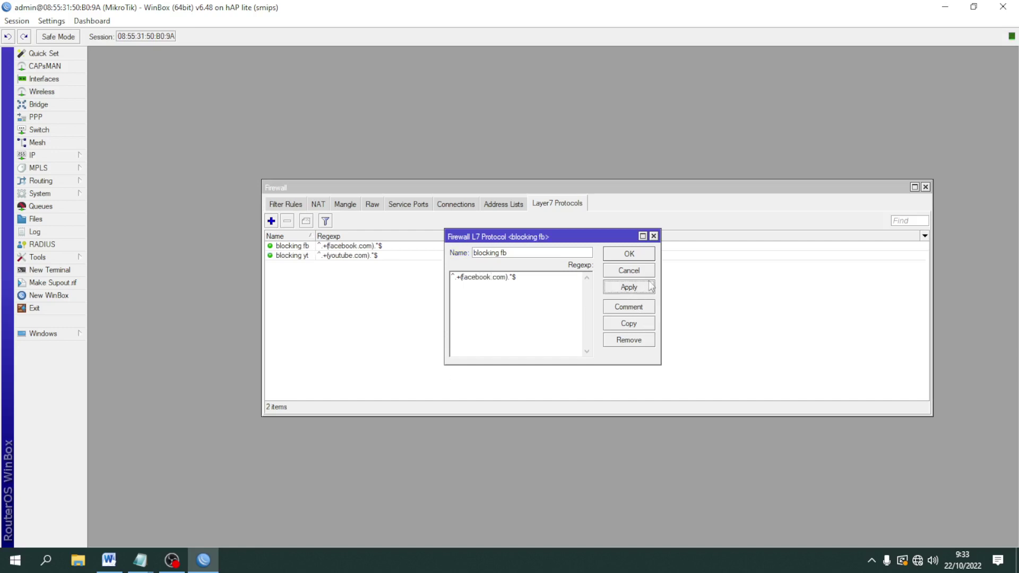
{"action": "left_click", "coordinate": [632, 258]}
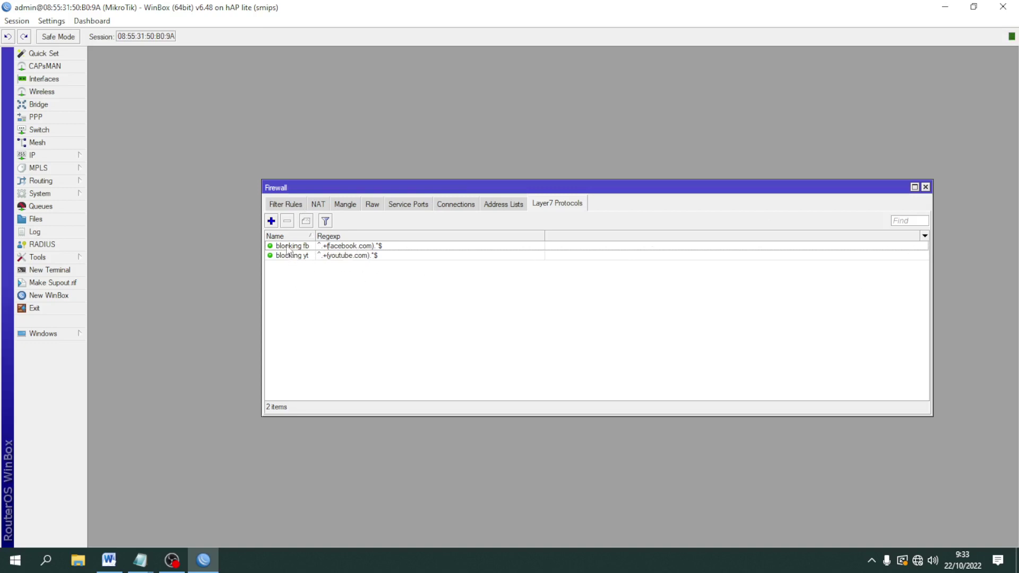
- Start a new firewall filter rule in the forward chain, consult the router's IP address list, and set the source address to 172.20.1.0/24
{"action": "left_click", "coordinate": [287, 207]}
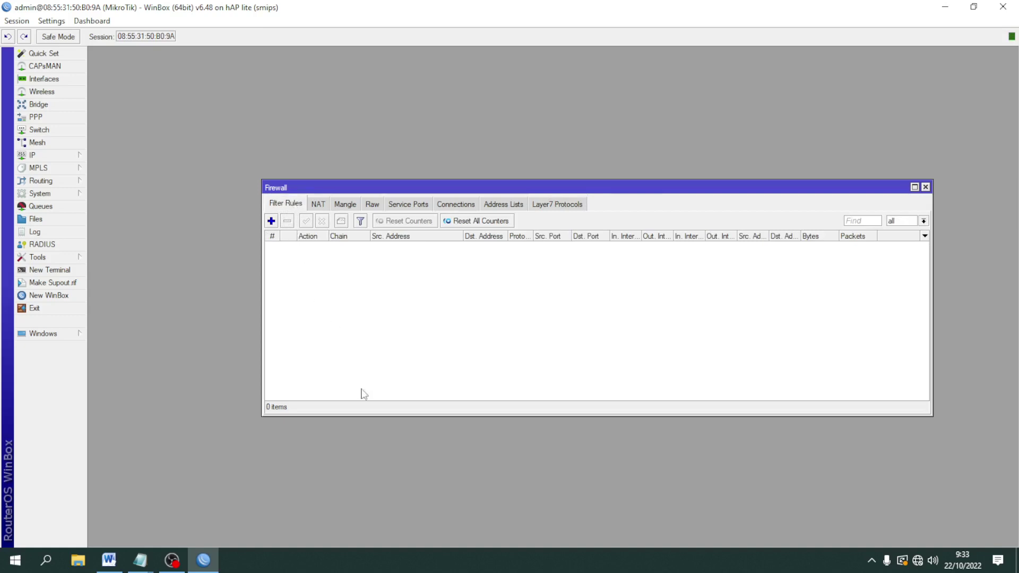
{"action": "left_click", "coordinate": [272, 221]}
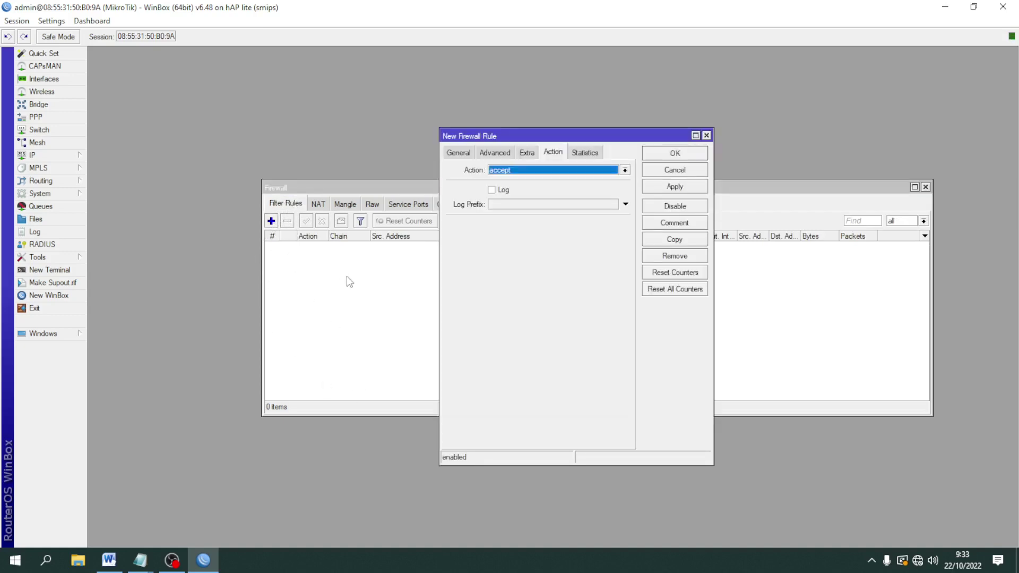
{"action": "left_click", "coordinate": [455, 153]}
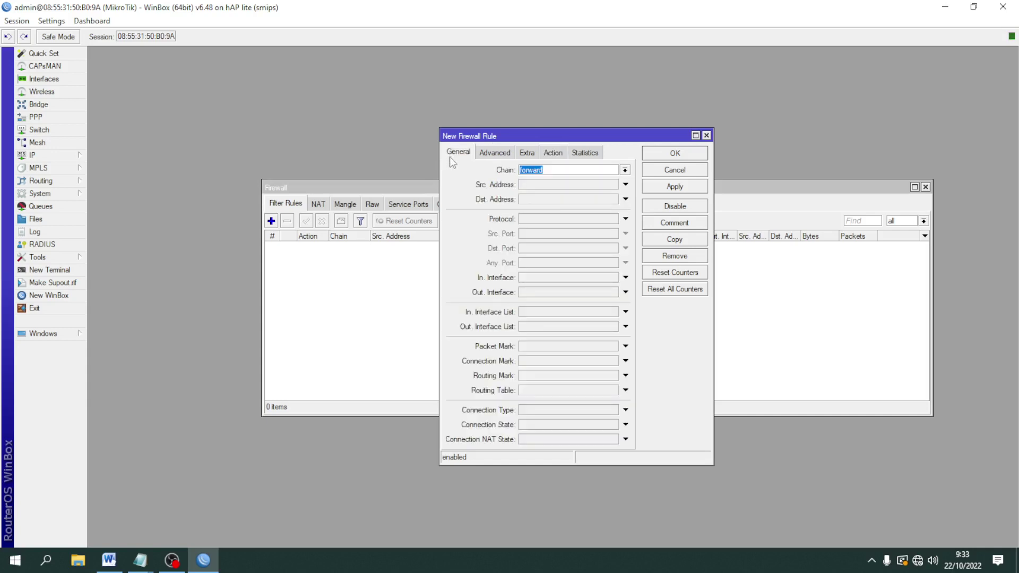
{"action": "left_click", "coordinate": [528, 186]}
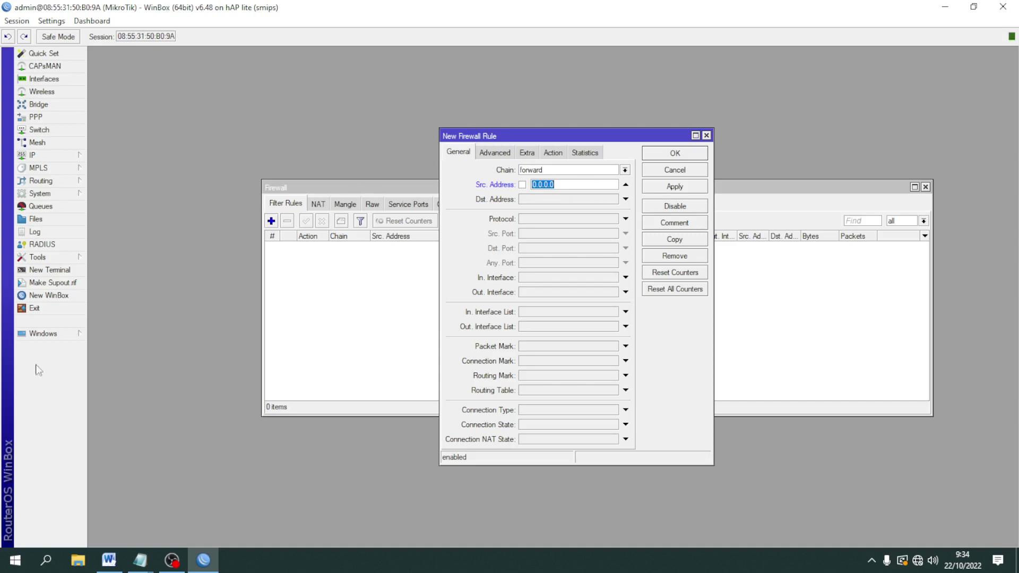
{"action": "left_click", "coordinate": [66, 160]}
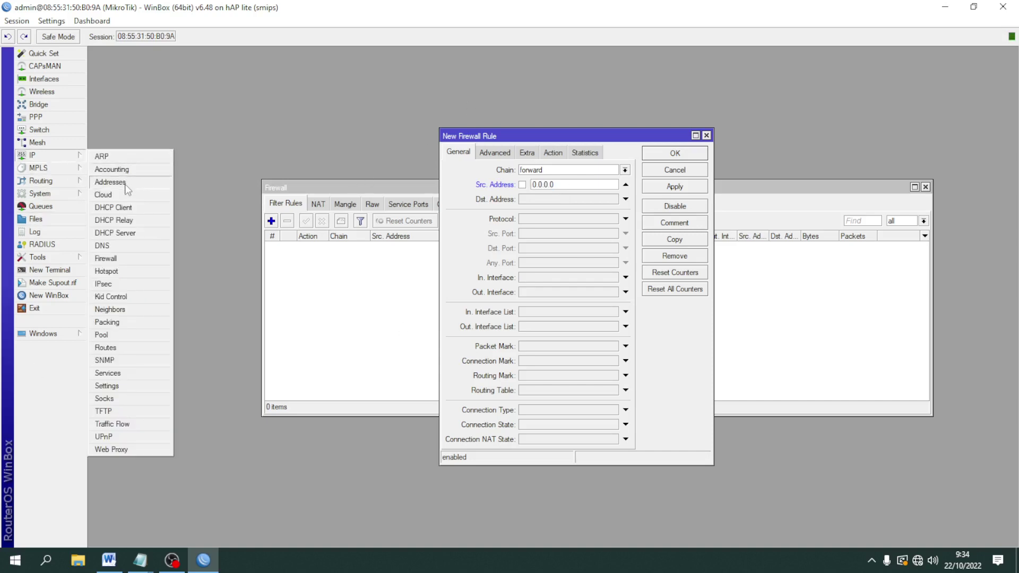
{"action": "left_click", "coordinate": [126, 183]}
{"action": "left_click", "coordinate": [271, 139]}
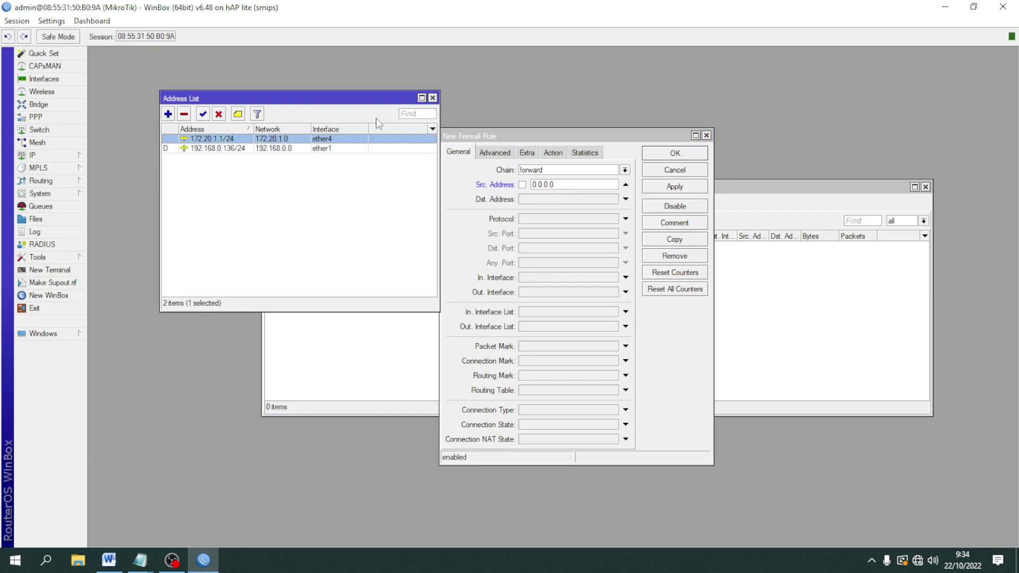
{"action": "left_click", "coordinate": [433, 98]}
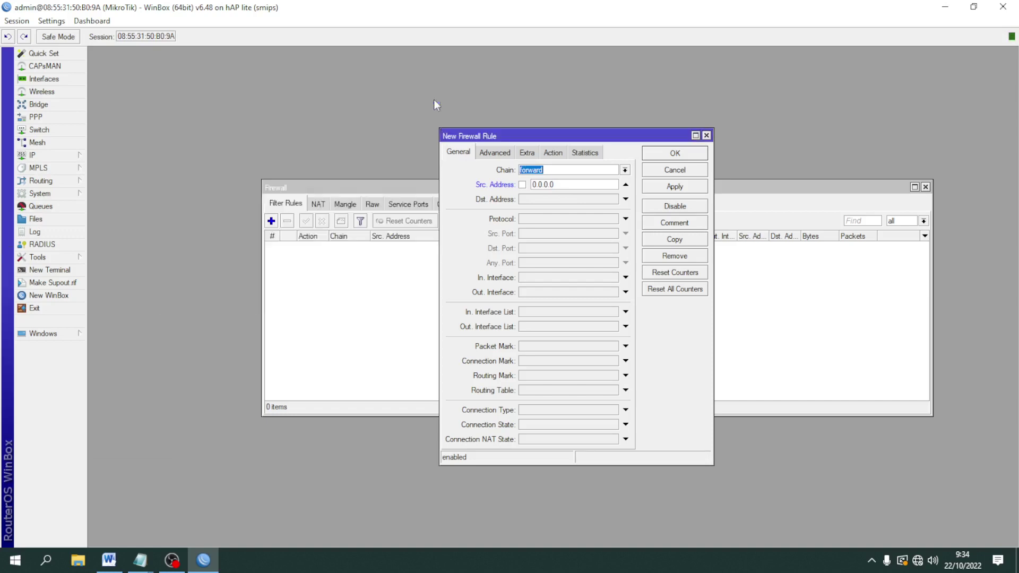
{"action": "left_click", "coordinate": [569, 184]}
{"action": "type", "text": "172.20.1.0/24"}
- Assign the "blocking yt" Layer7 protocol to the filter rule with drop as its action, and save the rule
{"action": "left_click", "coordinate": [501, 154]}
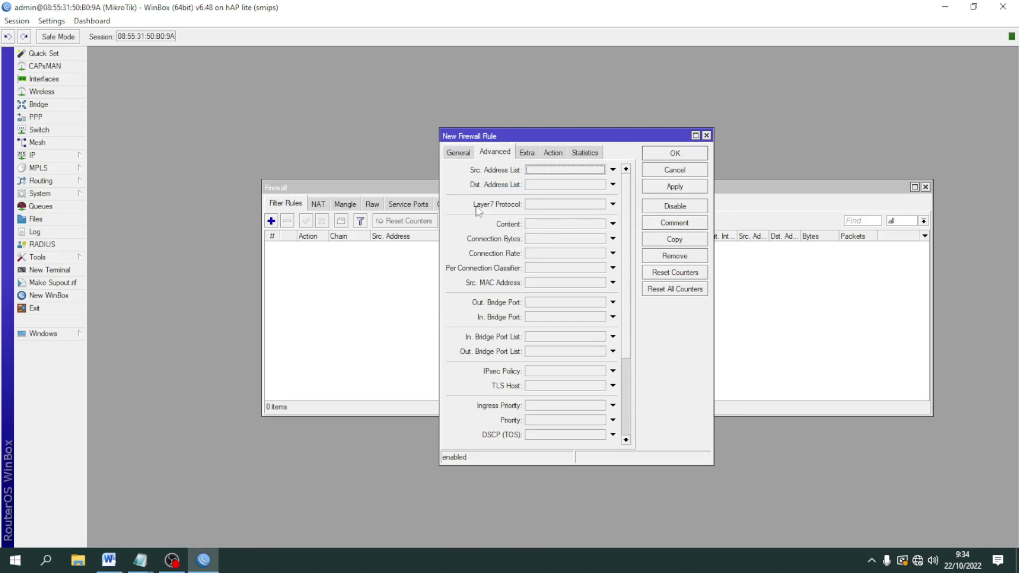
{"action": "left_click", "coordinate": [613, 205]}
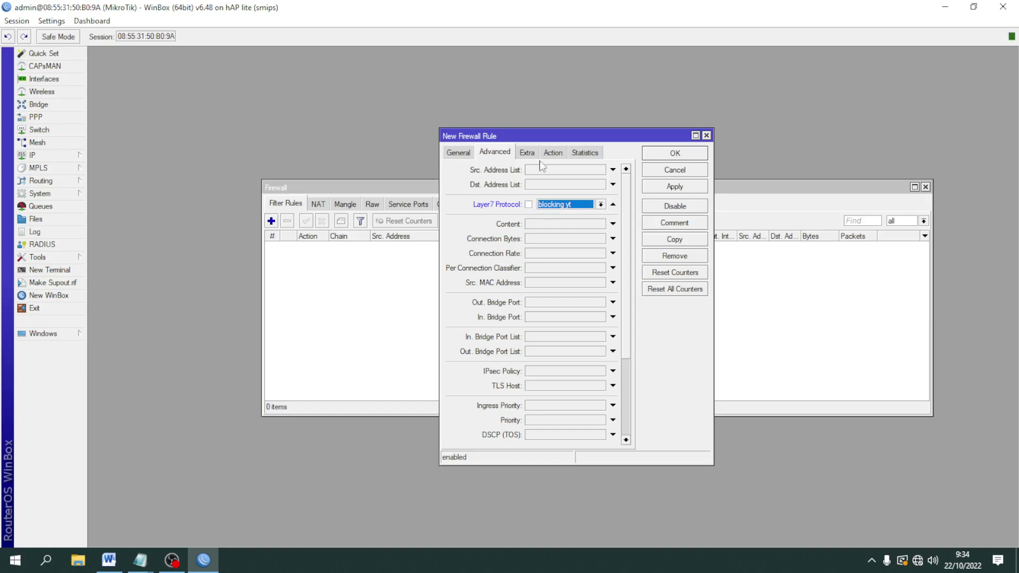
{"action": "left_click", "coordinate": [559, 151]}
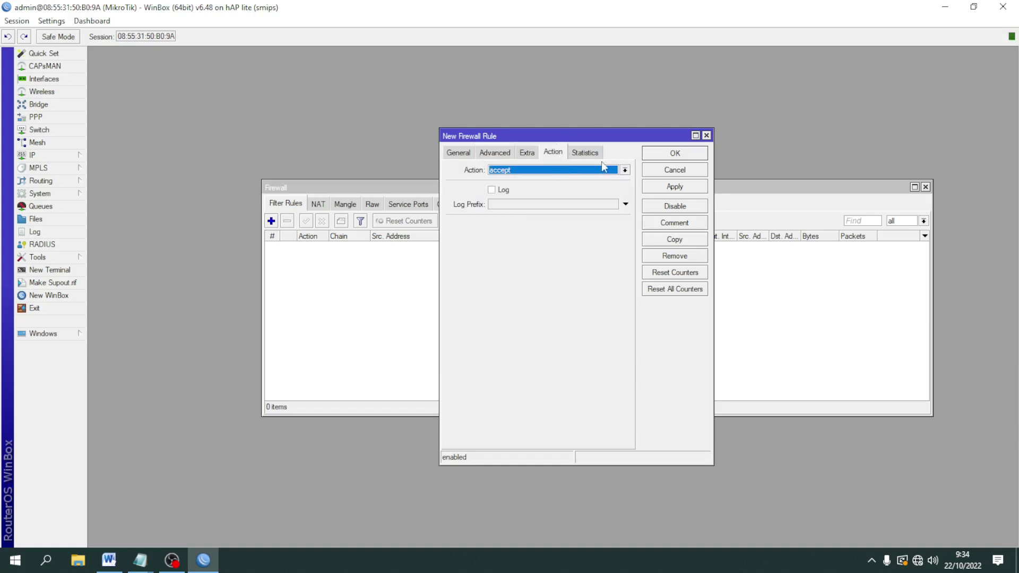
{"action": "left_click", "coordinate": [626, 170]}
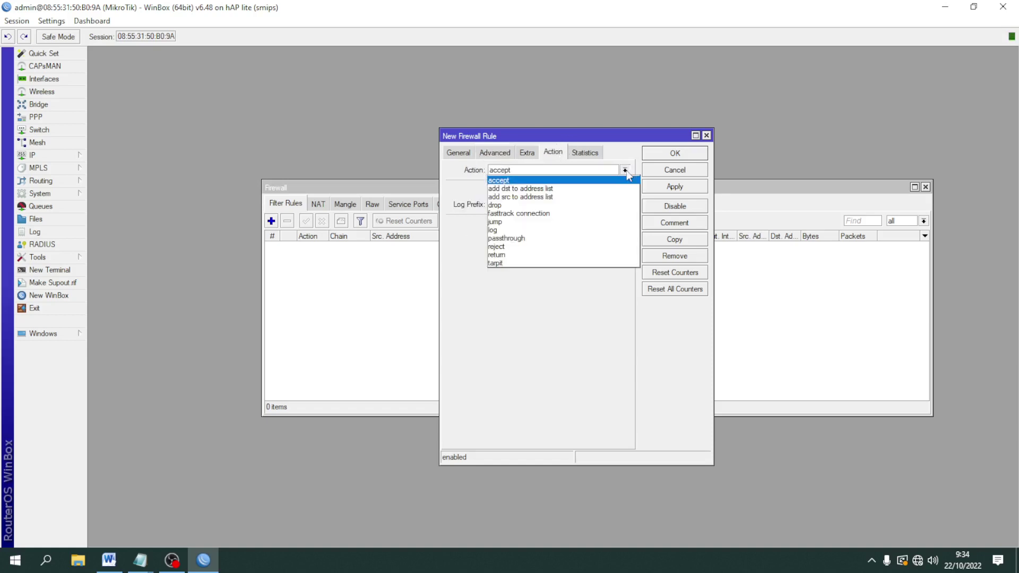
{"action": "left_click", "coordinate": [537, 205]}
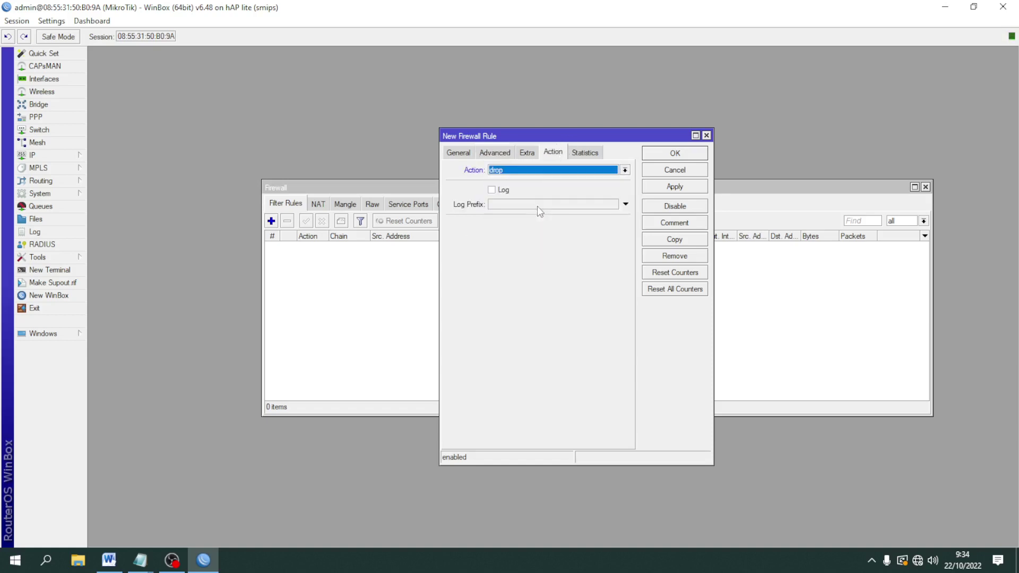
{"action": "left_click", "coordinate": [685, 188]}
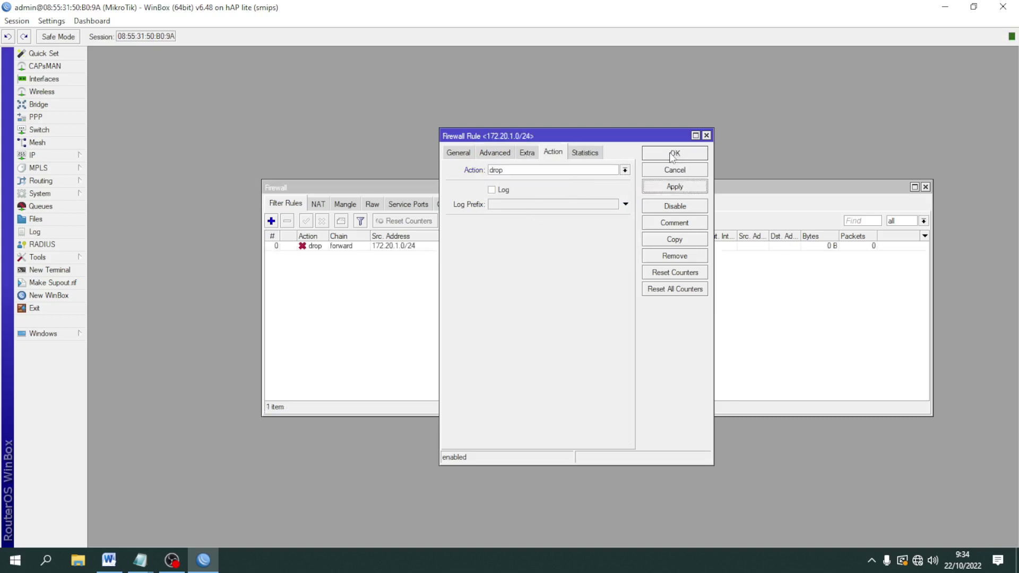
{"action": "left_click", "coordinate": [673, 154]}
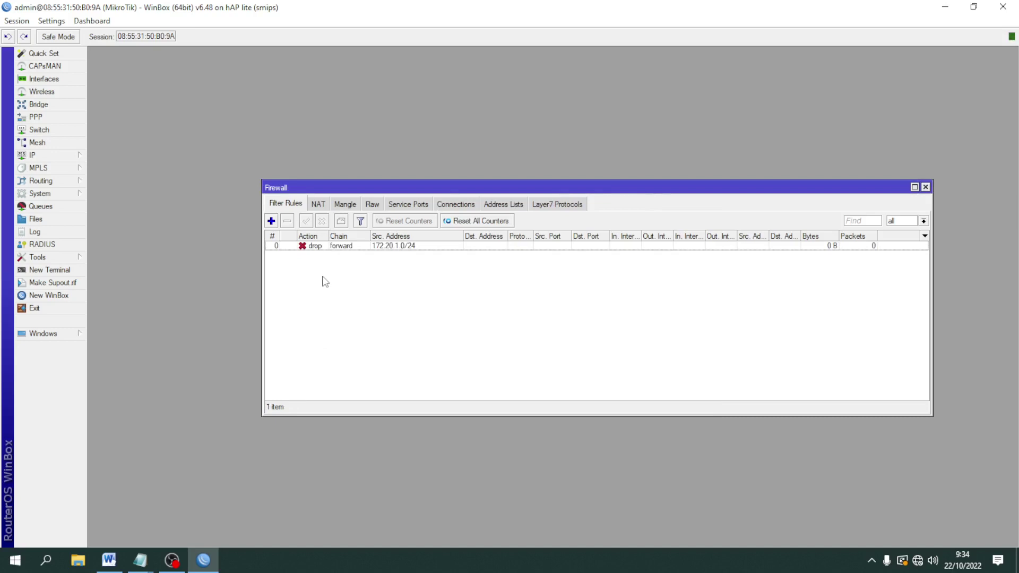
- Reopen the saved drop rule to check its action and Layer7 protocol, and close it again
{"action": "left_click", "coordinate": [346, 250]}
{"action": "double_click", "coordinate": [346, 248]}
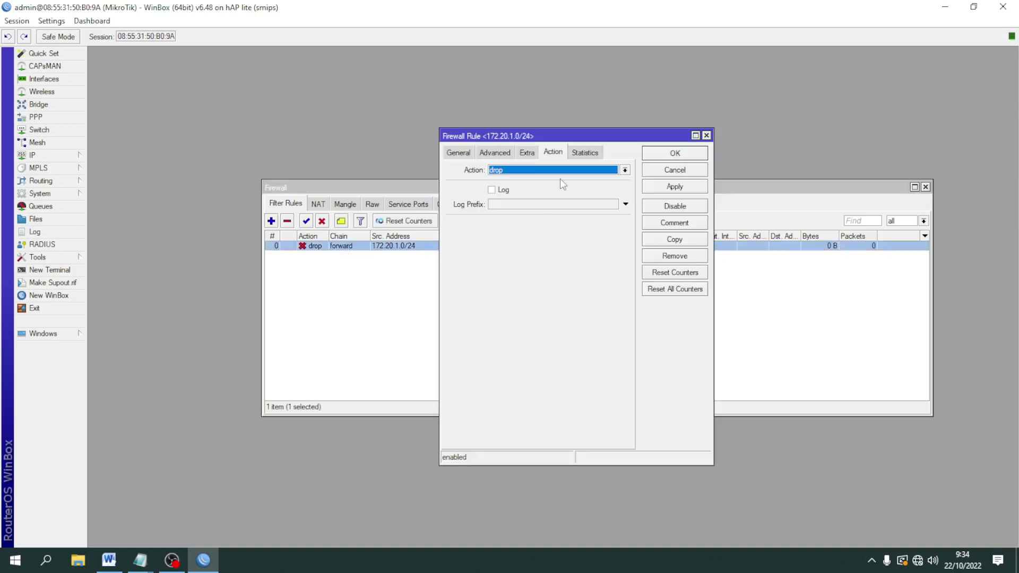
{"action": "left_click", "coordinate": [496, 154]}
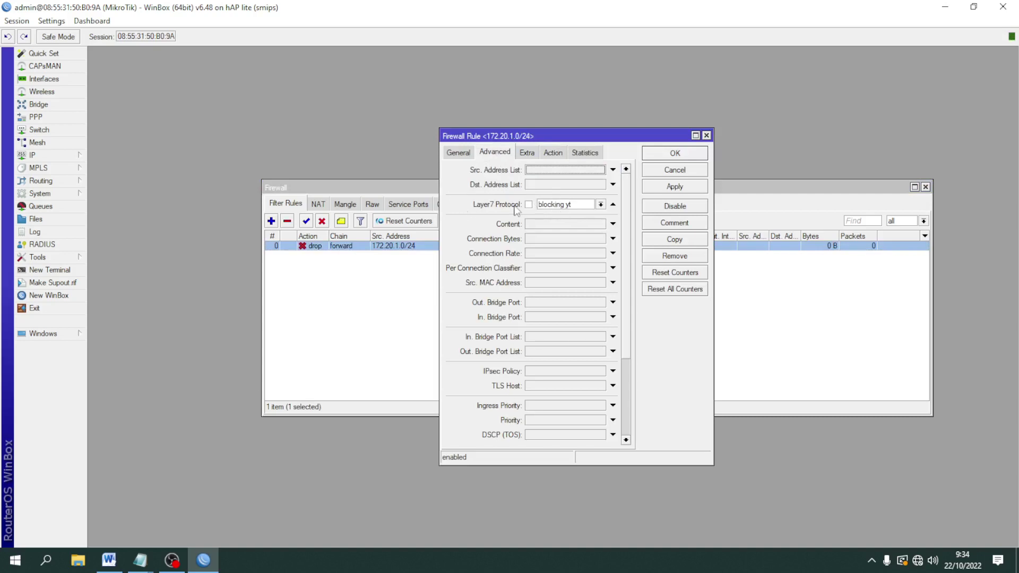
{"action": "left_click", "coordinate": [692, 158]}
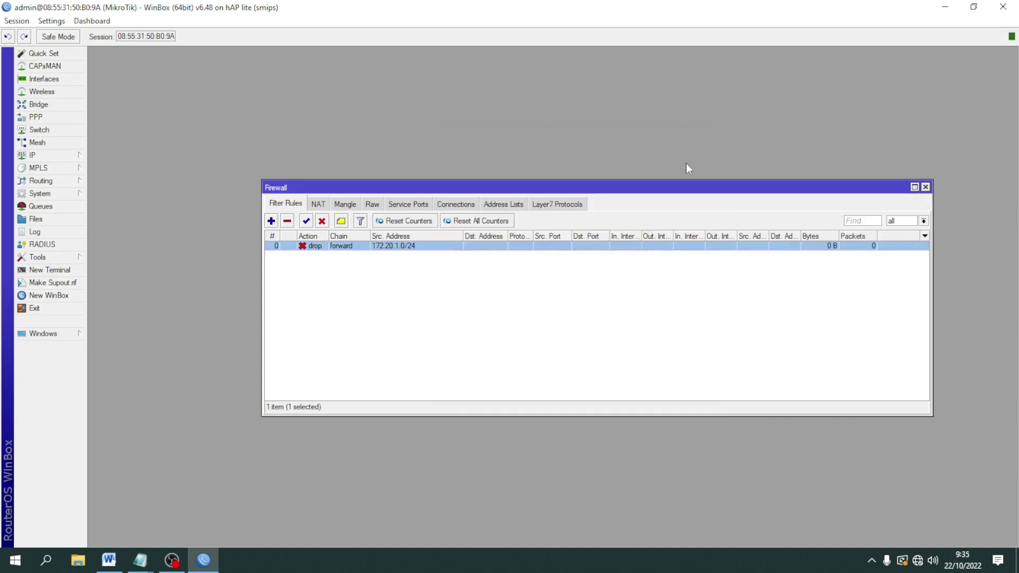
- Start a second firewall filter rule in the forward chain with source address 172.20.1.0/24
{"action": "left_click", "coordinate": [272, 222]}
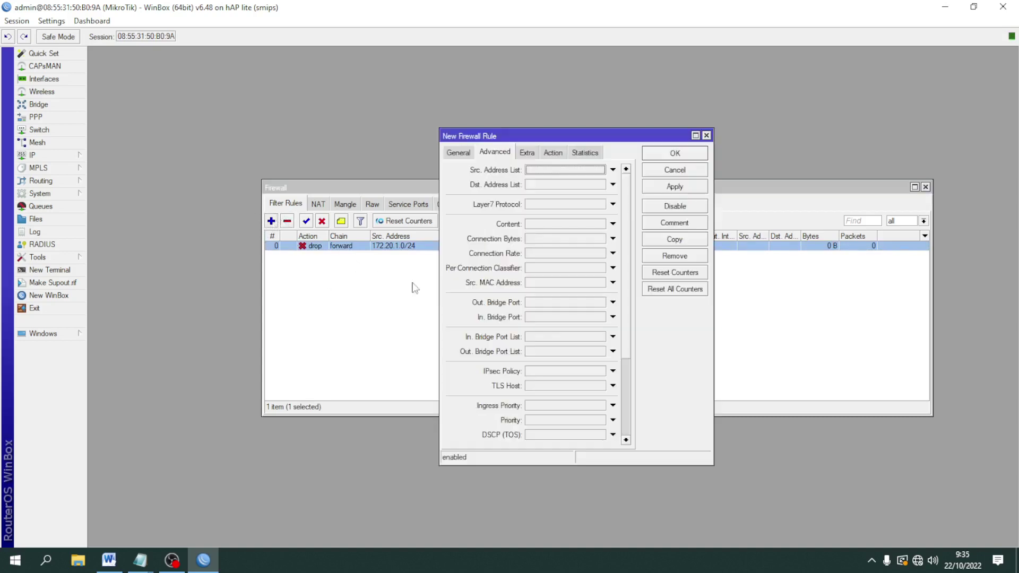
{"action": "left_click", "coordinate": [457, 155]}
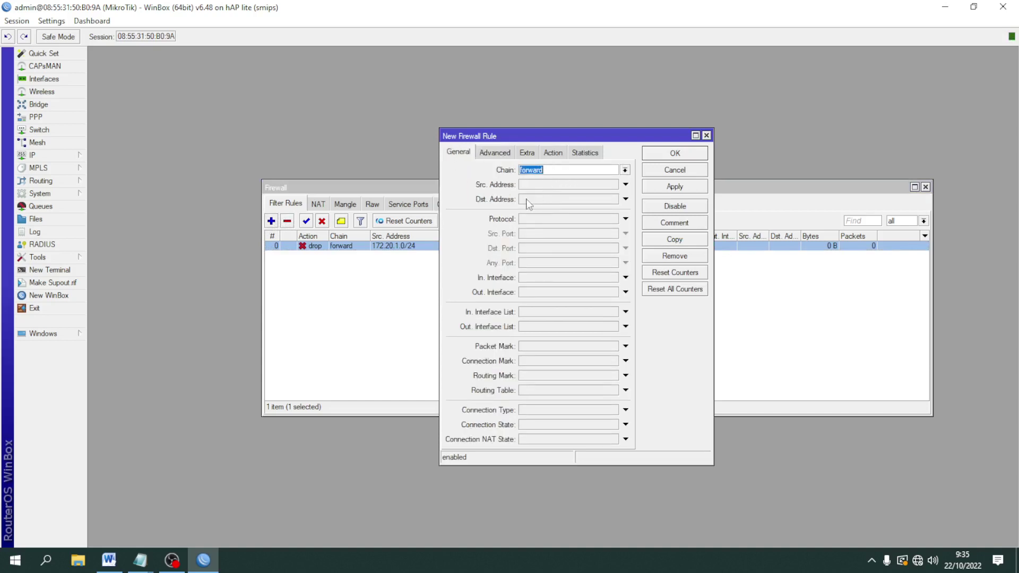
{"action": "left_click", "coordinate": [532, 185]}
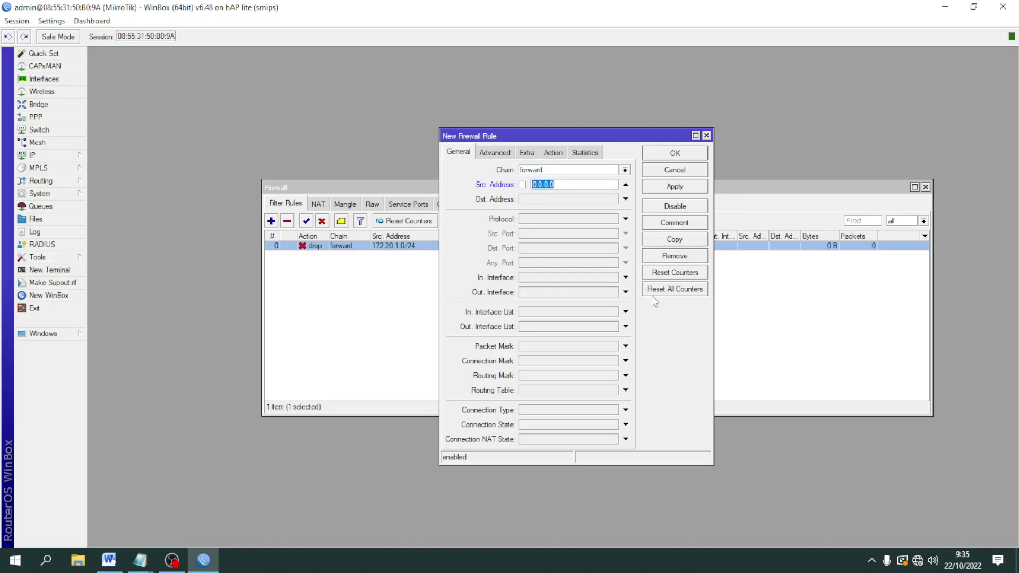
{"action": "type", "text": "172.20.1.0/24"}
- Assign the "blocking fb" Layer7 protocol to the new firewall filter rule
{"action": "left_click", "coordinate": [497, 155]}
{"action": "left_click", "coordinate": [613, 205]}
{"action": "left_click", "coordinate": [616, 206]}
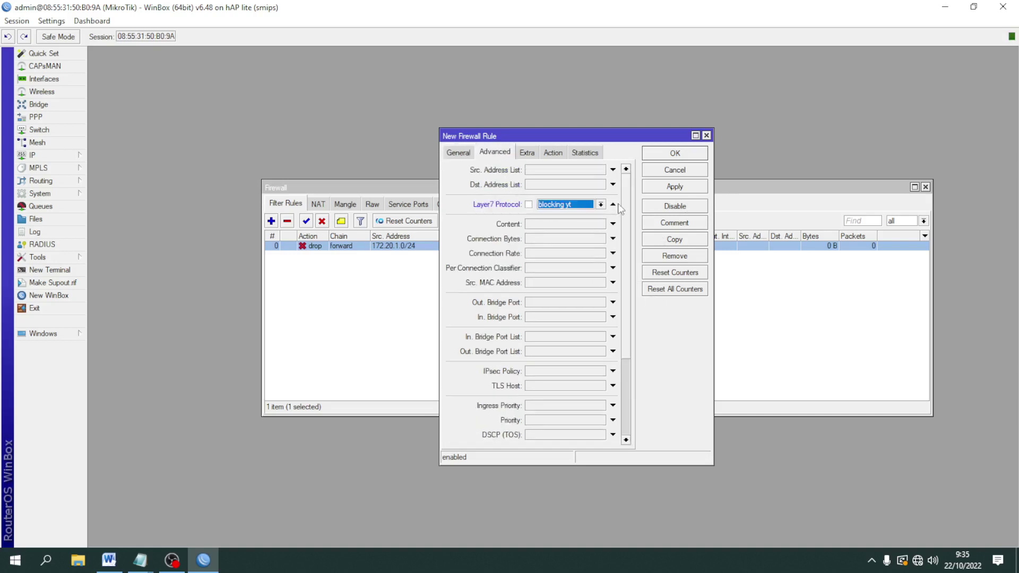
{"action": "left_click", "coordinate": [600, 205]}
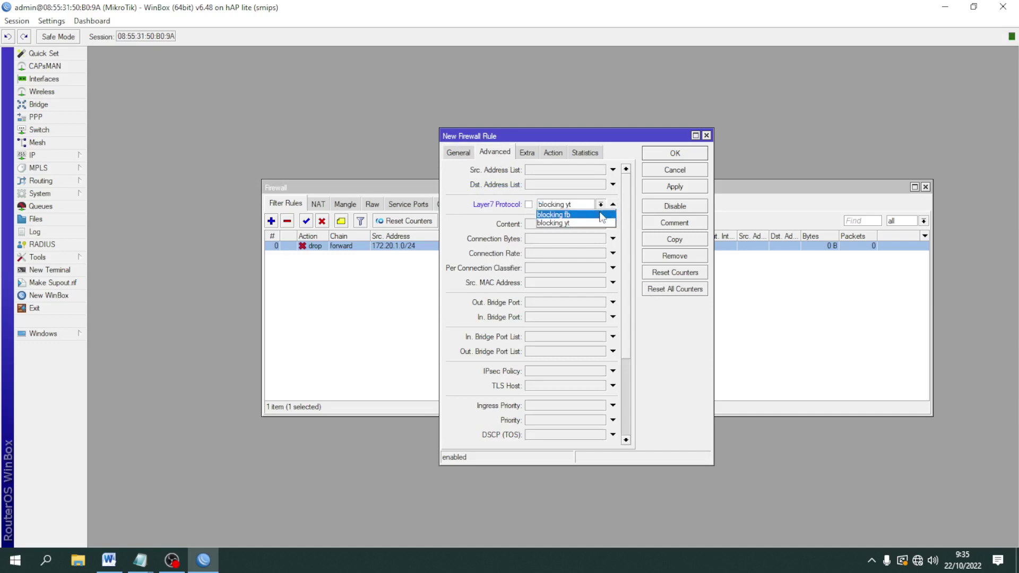
{"action": "left_click", "coordinate": [596, 218]}
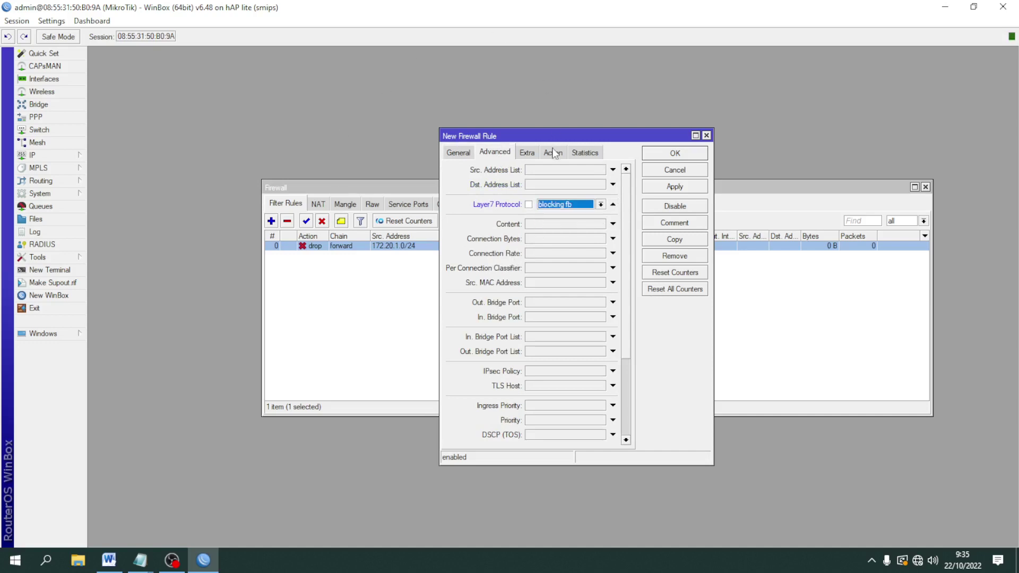
- Set the new filter rule's action to drop, save the rule, and close the firewall settings
{"action": "left_click", "coordinate": [553, 153]}
{"action": "left_click", "coordinate": [625, 170]}
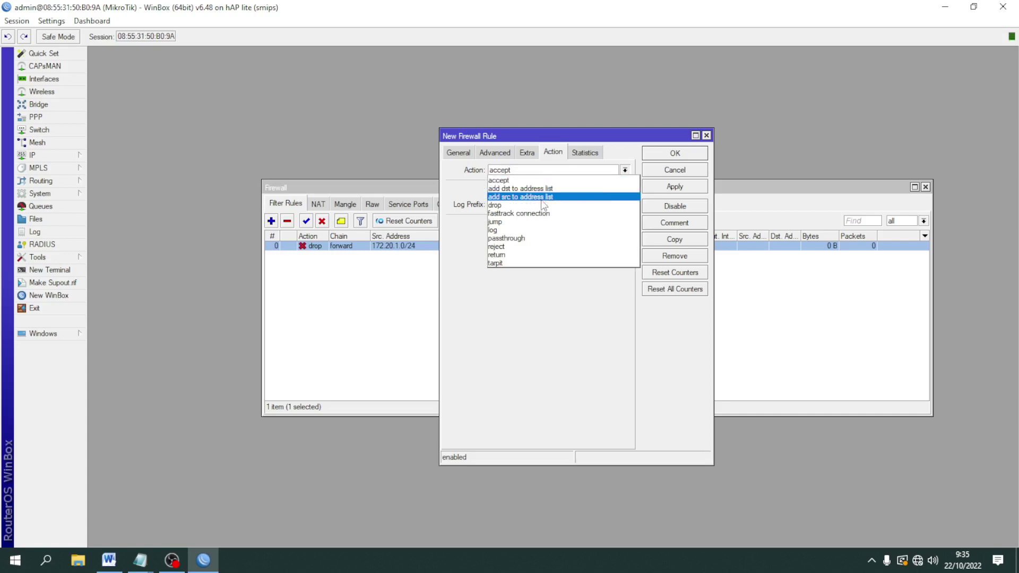
{"action": "left_click", "coordinate": [606, 207]}
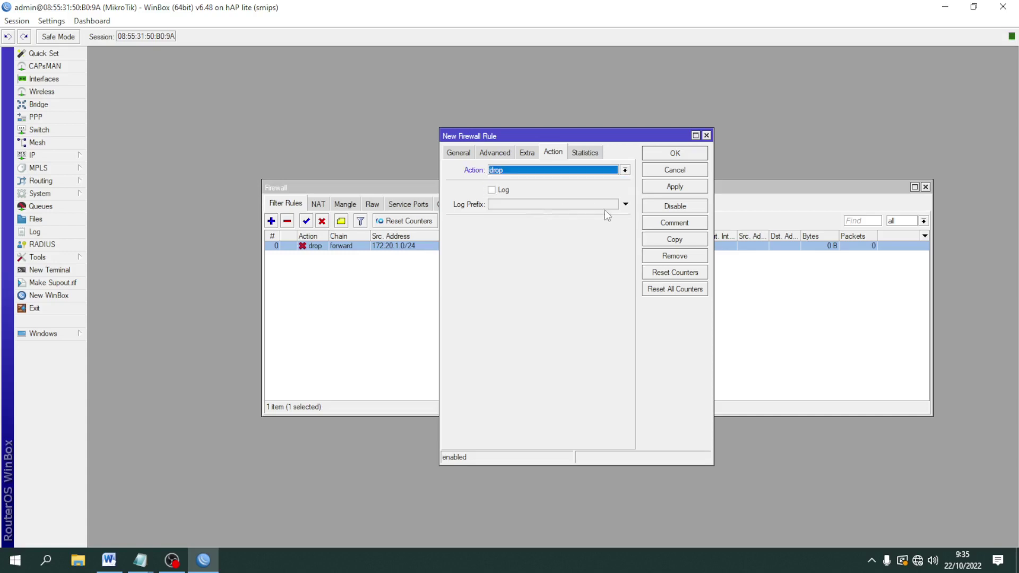
{"action": "left_click", "coordinate": [674, 187]}
{"action": "left_click", "coordinate": [680, 157]}
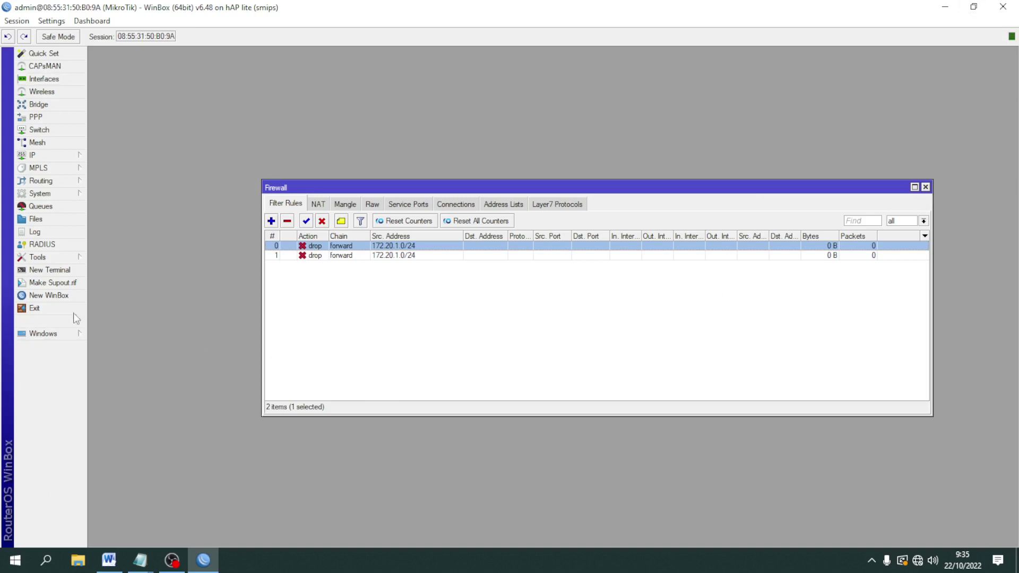
{"action": "left_click", "coordinate": [925, 187]}
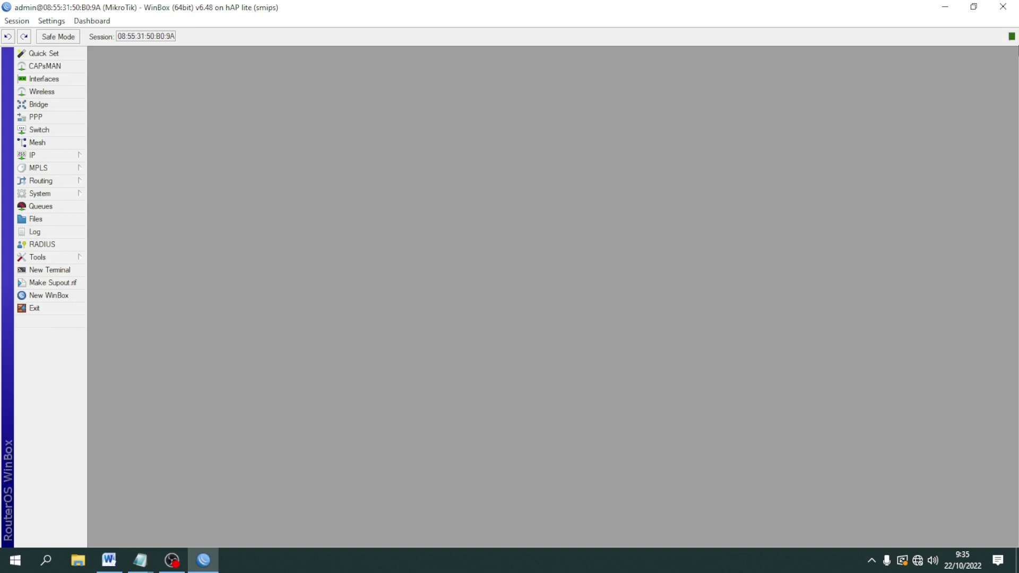
{"action": "left_click", "coordinate": [36, 155]}
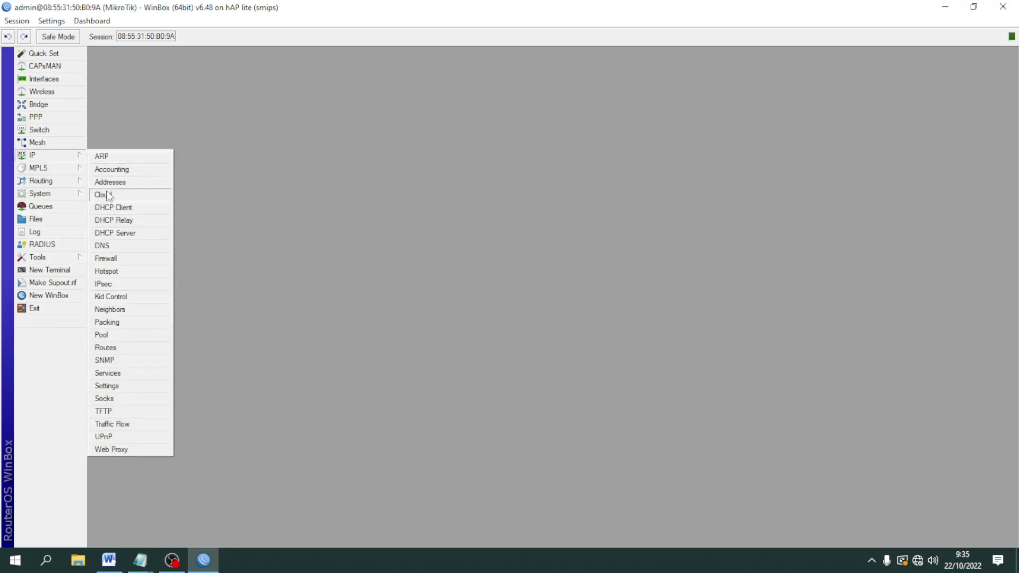
{"action": "left_click", "coordinate": [135, 234]}
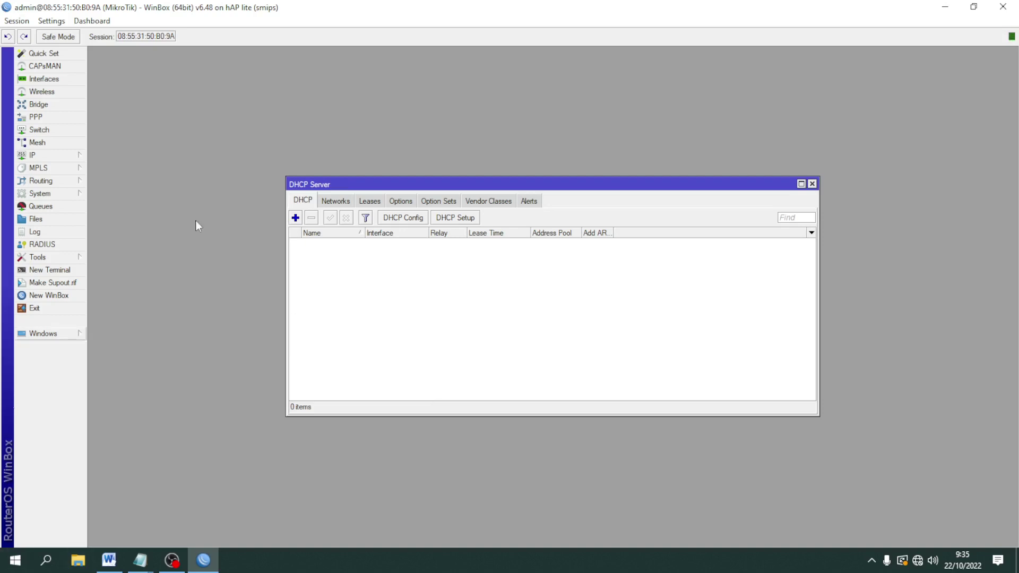
{"action": "left_click", "coordinate": [812, 184]}
- Start the DHCP server setup on ether4, accepting network 172.20.1.0/24, gateway 172.20.1.1 and the proposed address pool
{"action": "left_click", "coordinate": [53, 156]}
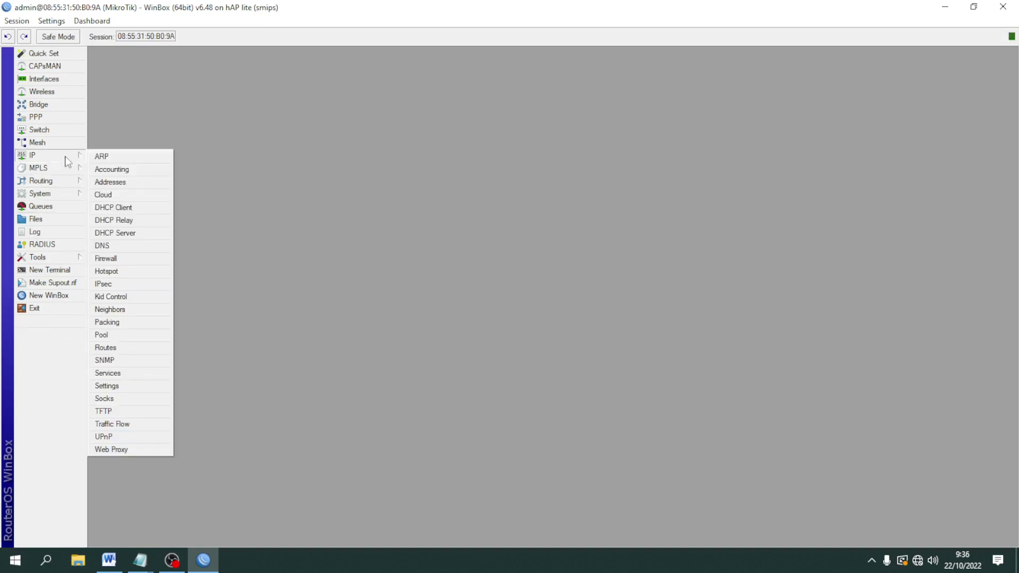
{"action": "left_click", "coordinate": [130, 233]}
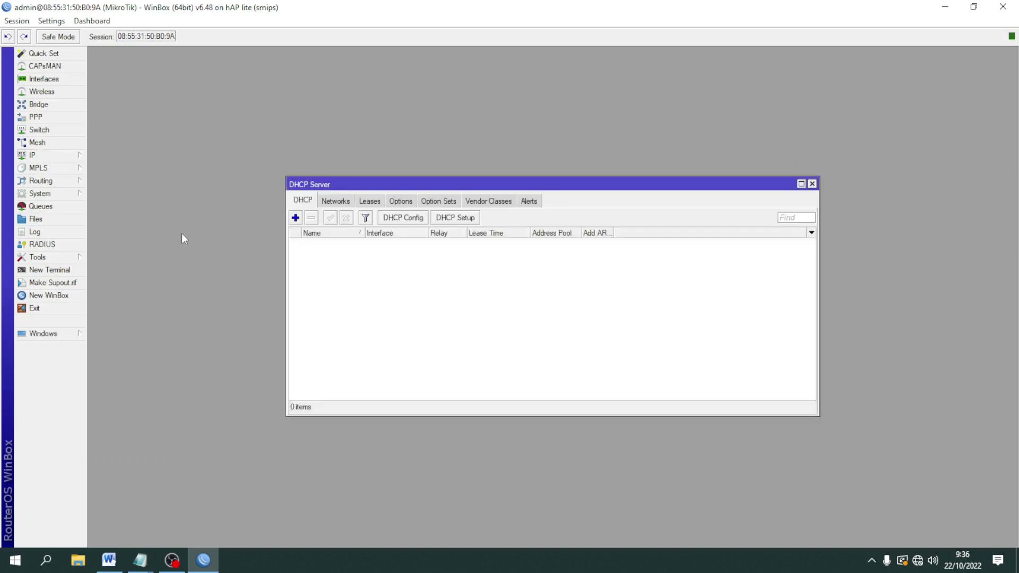
{"action": "left_click", "coordinate": [459, 222]}
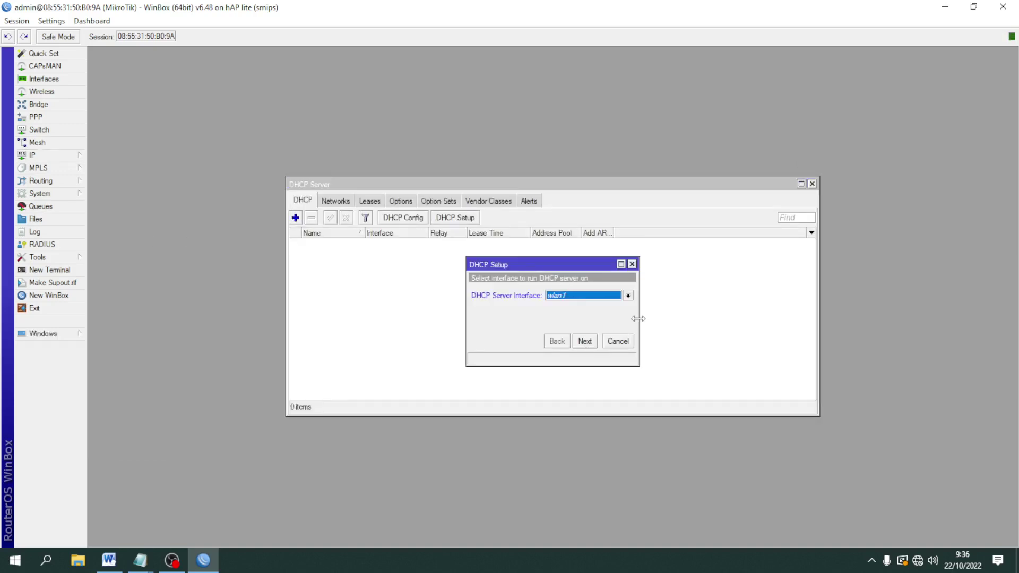
{"action": "left_click", "coordinate": [630, 296]}
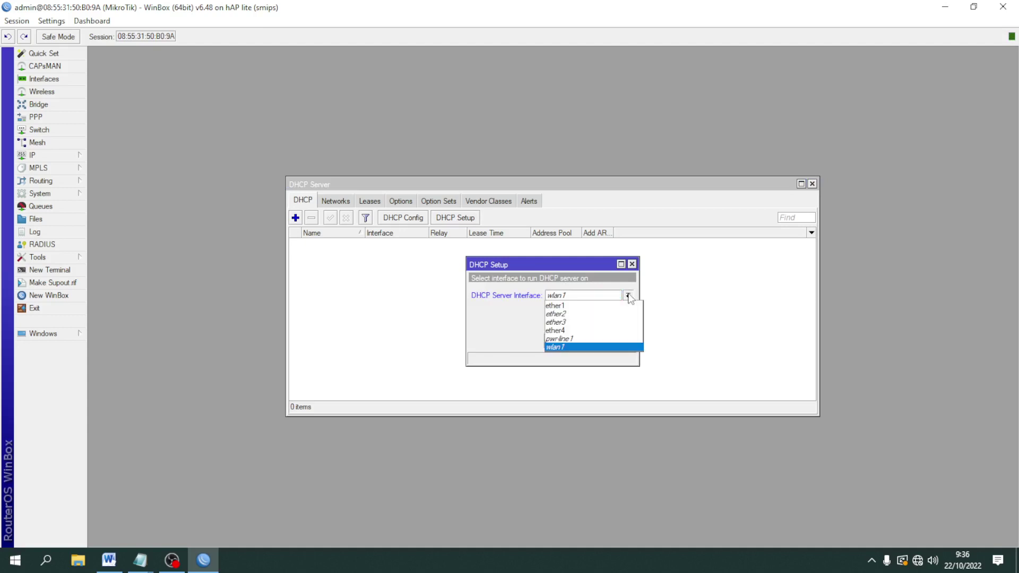
{"action": "left_click", "coordinate": [587, 336]}
{"action": "left_click", "coordinate": [584, 341]}
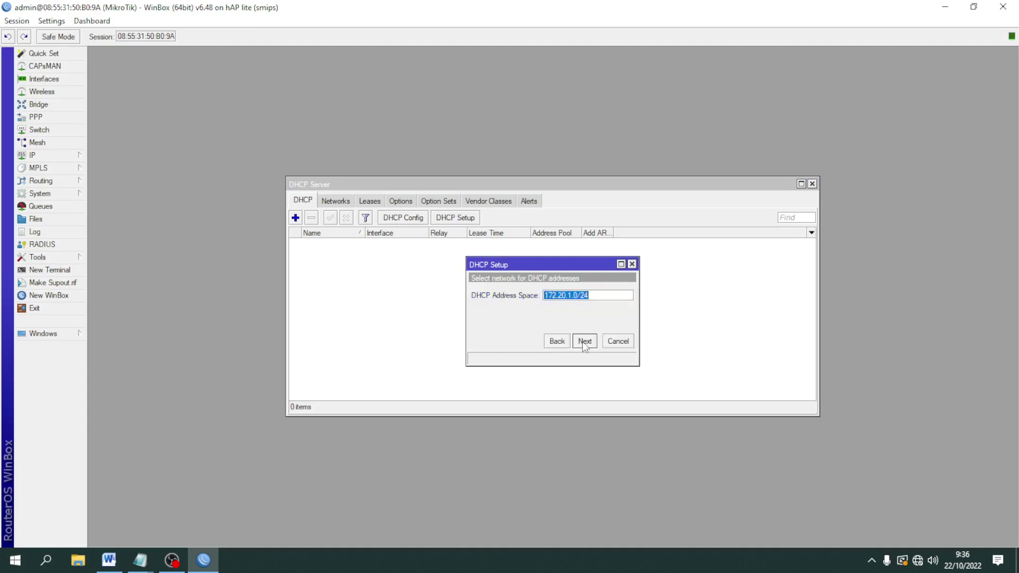
{"action": "left_click", "coordinate": [585, 341]}
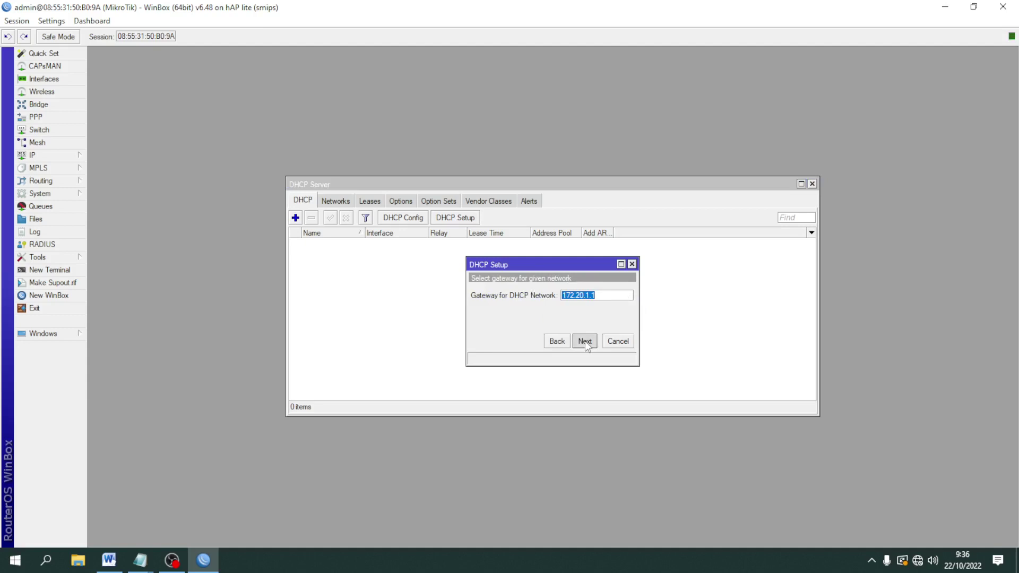
{"action": "left_click", "coordinate": [584, 341]}
{"action": "left_click", "coordinate": [584, 341]}
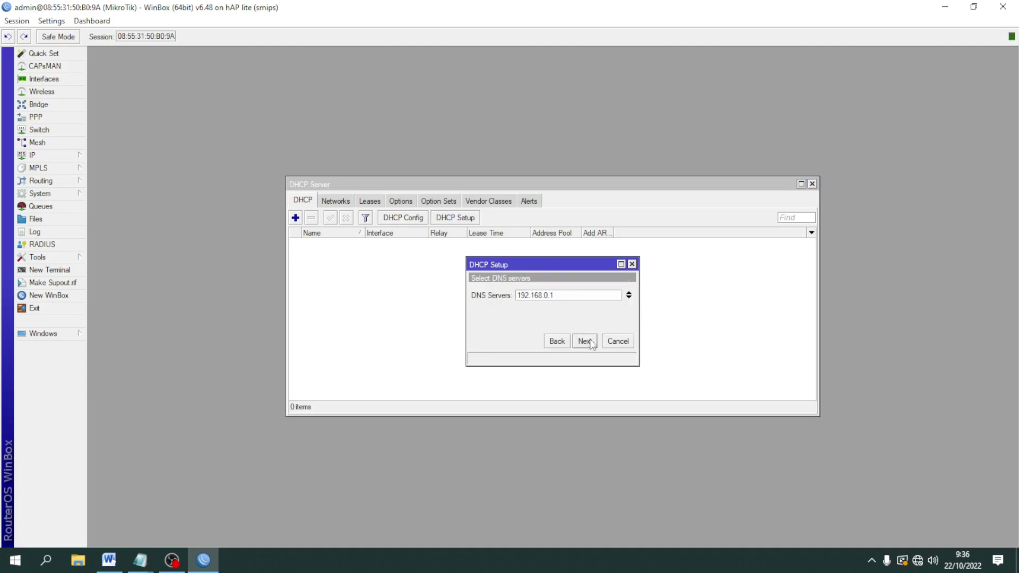
- Add 8.8.8.8 and 8.8.4.4 as DNS servers after 192.168.0.1 in the DHCP setup
{"action": "left_click", "coordinate": [629, 297]}
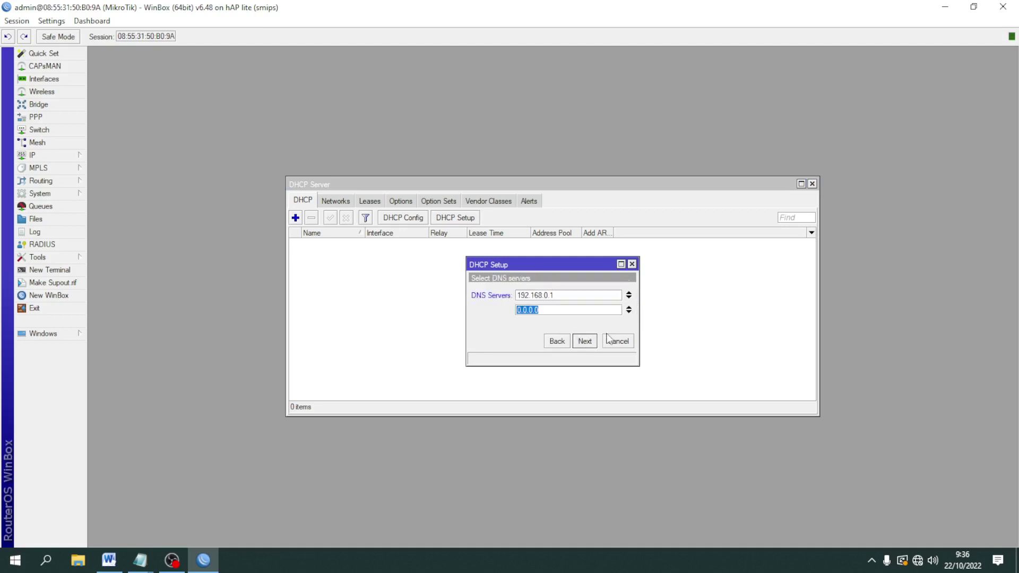
{"action": "type", "text": "8.8.8.8"}
{"action": "left_click", "coordinate": [629, 313]}
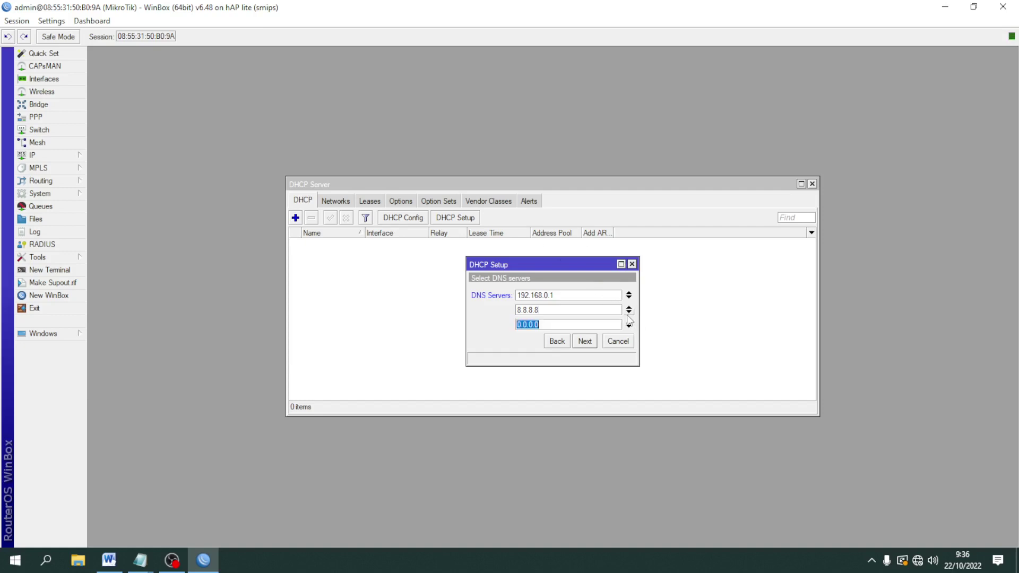
{"action": "type", "text": "8.8.4.4"}
{"action": "left_click", "coordinate": [585, 342]}
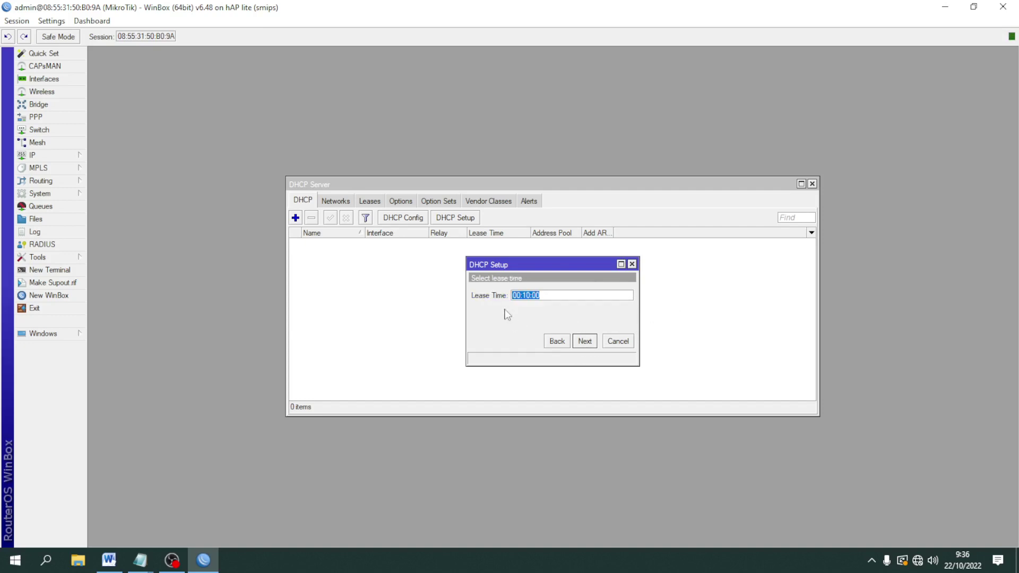
- Set the DHCP lease time to 10:10:00 and complete the server setup
{"action": "left_click", "coordinate": [519, 294]}
{"action": "key", "text": "BackSpace"}
{"action": "key", "text": "BackSpace"}
{"action": "type", "text": "10"}
{"action": "left_click", "coordinate": [589, 342]}
{"action": "left_click", "coordinate": [555, 292]}
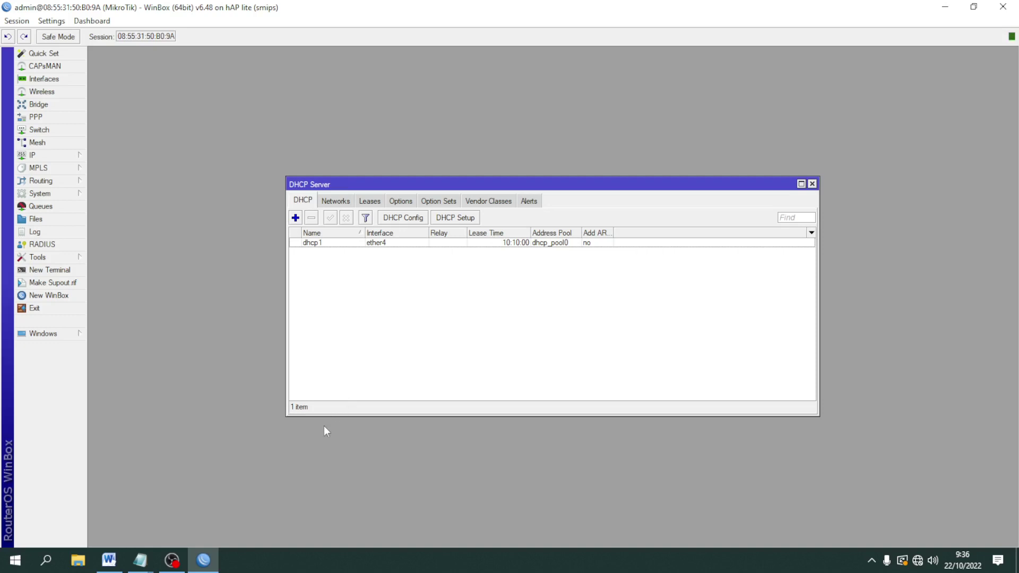
- Close the DHCP server settings, exit WinBox, and close the "blok yt" text file
{"action": "left_click", "coordinate": [812, 183]}
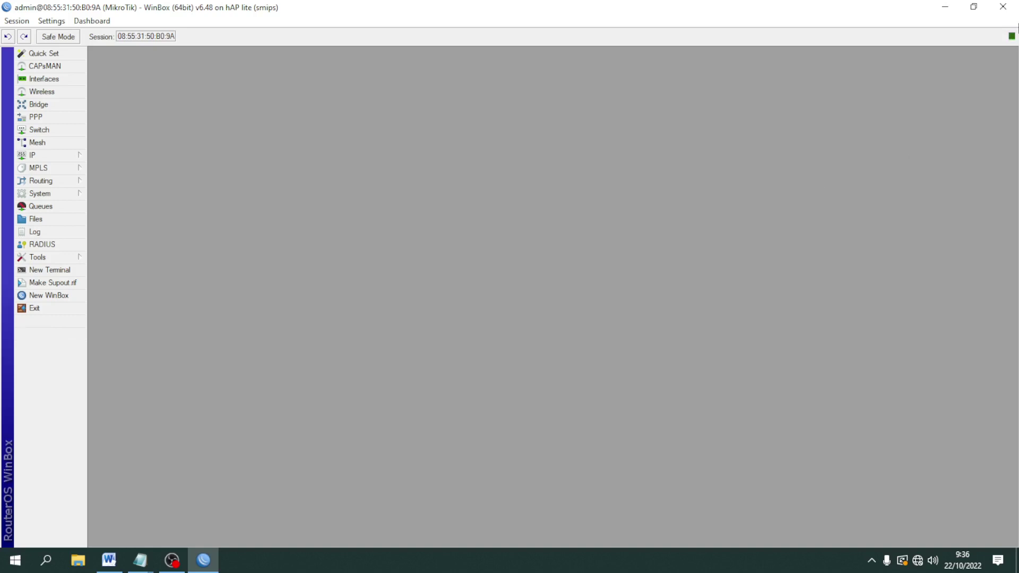
{"action": "left_click", "coordinate": [1003, 7]}
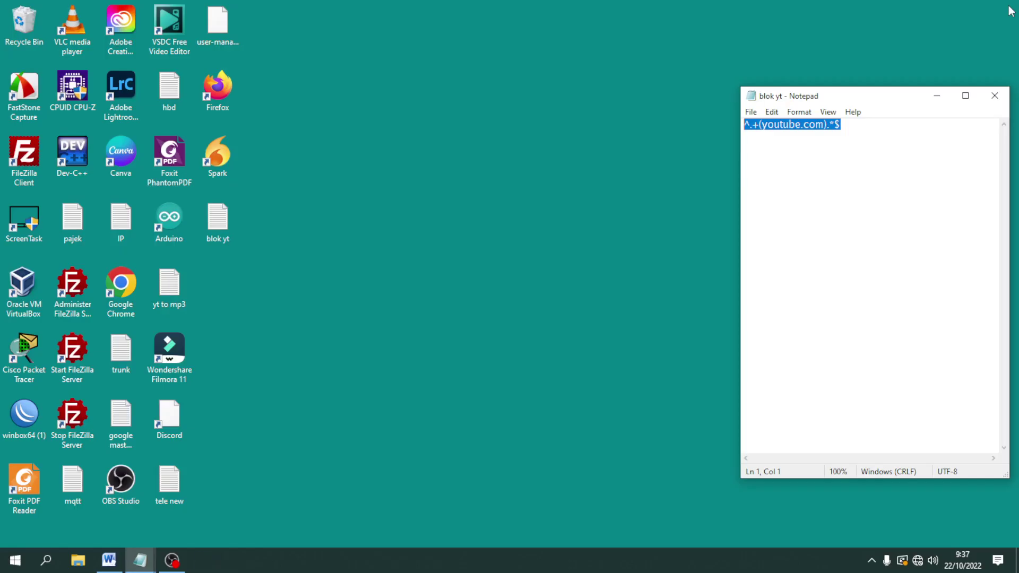
{"action": "left_click", "coordinate": [994, 95]}
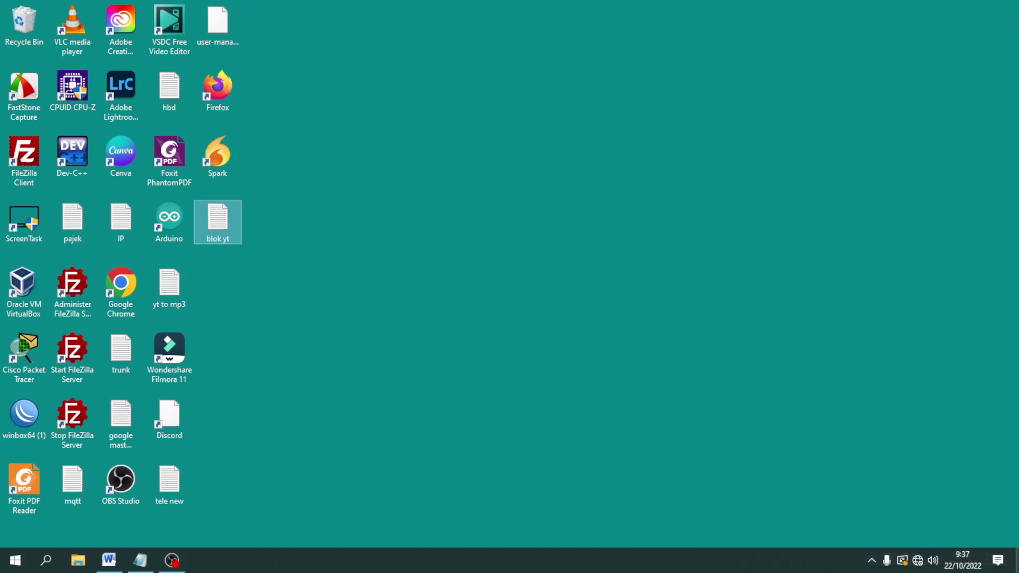
- Check the status and connection details of the PC's Ethernet adapter in the Windows network connections, and close the network windows
{"action": "left_click", "coordinate": [917, 561]}
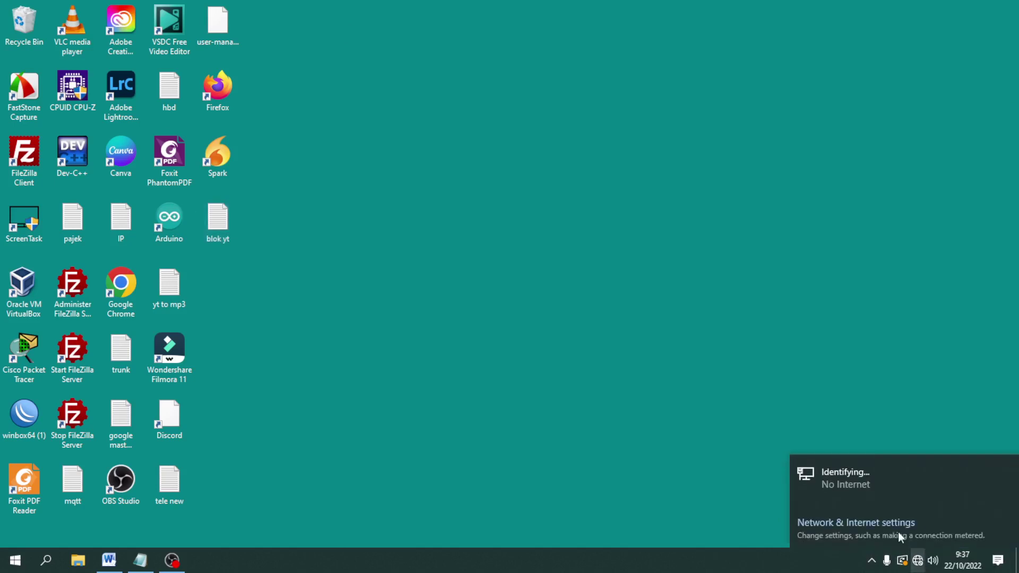
{"action": "left_click", "coordinate": [860, 489]}
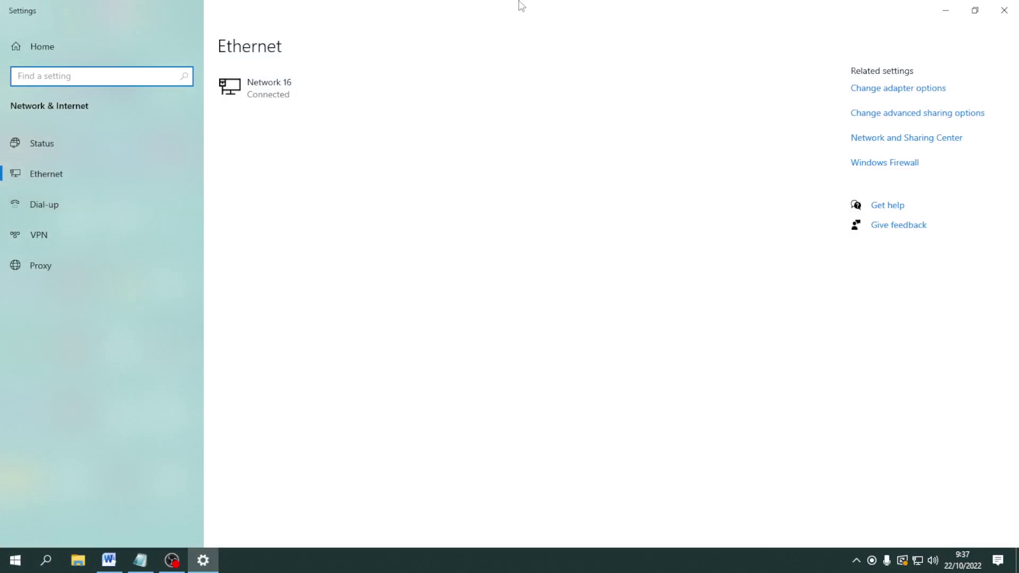
{"action": "left_click", "coordinate": [871, 98]}
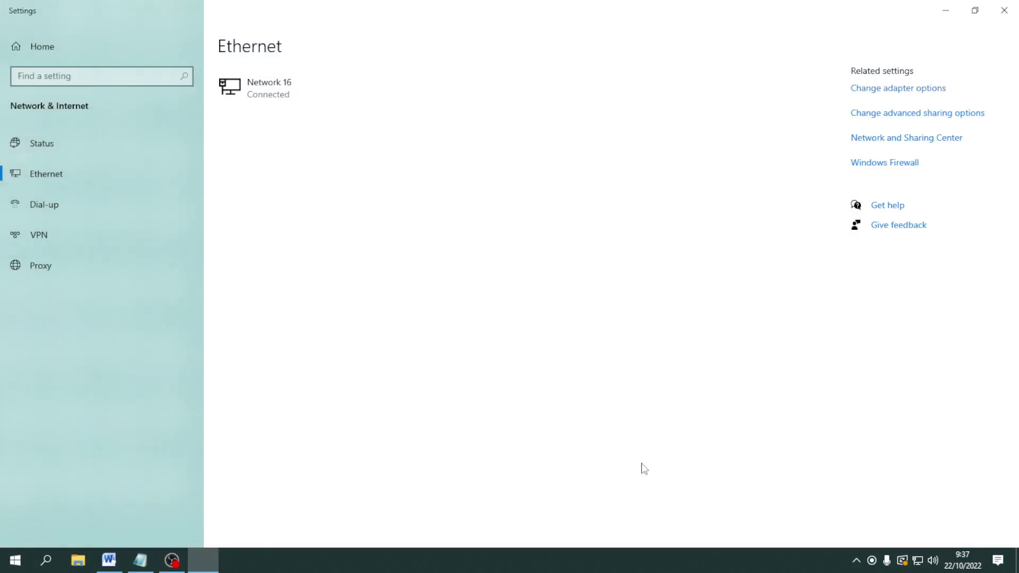
{"action": "left_click", "coordinate": [890, 93]}
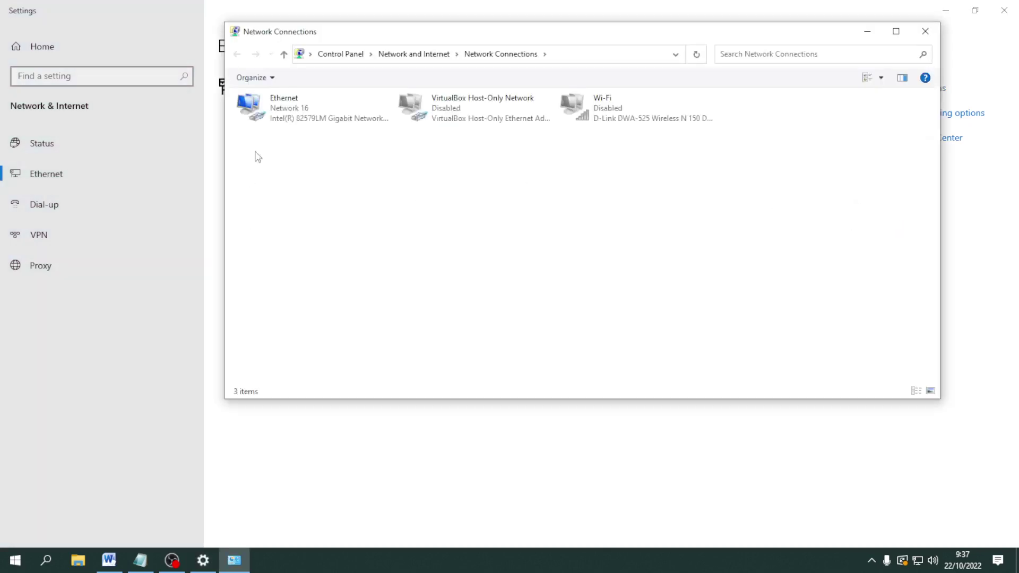
{"action": "left_click", "coordinate": [280, 105]}
{"action": "right_click", "coordinate": [280, 105]}
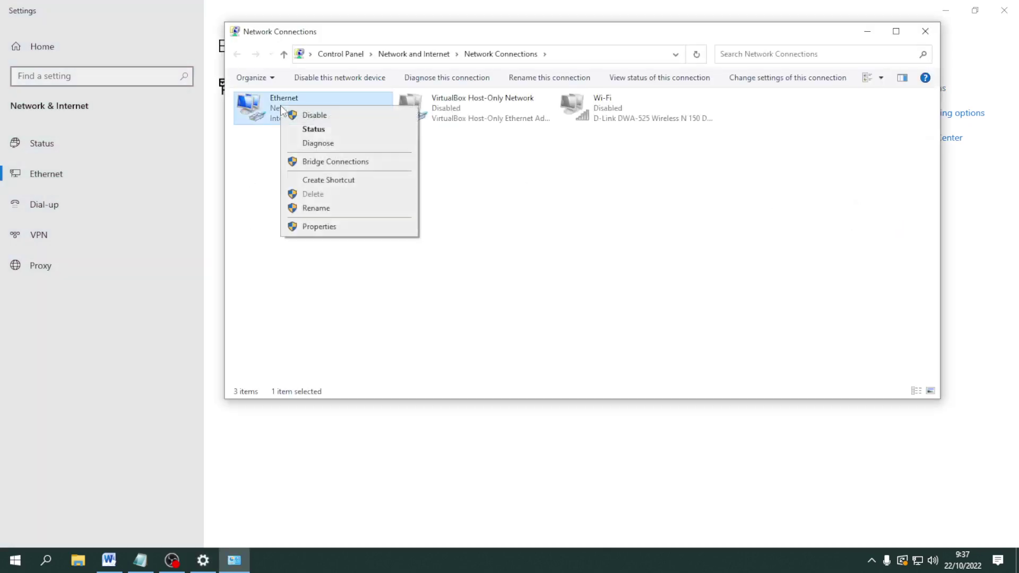
{"action": "left_click", "coordinate": [313, 129]}
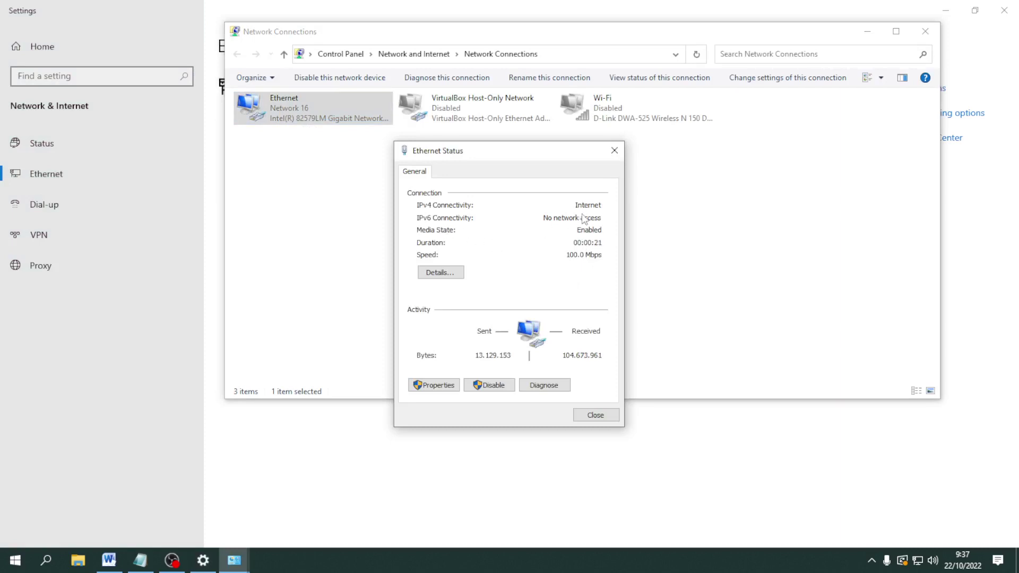
{"action": "left_click", "coordinate": [460, 273]}
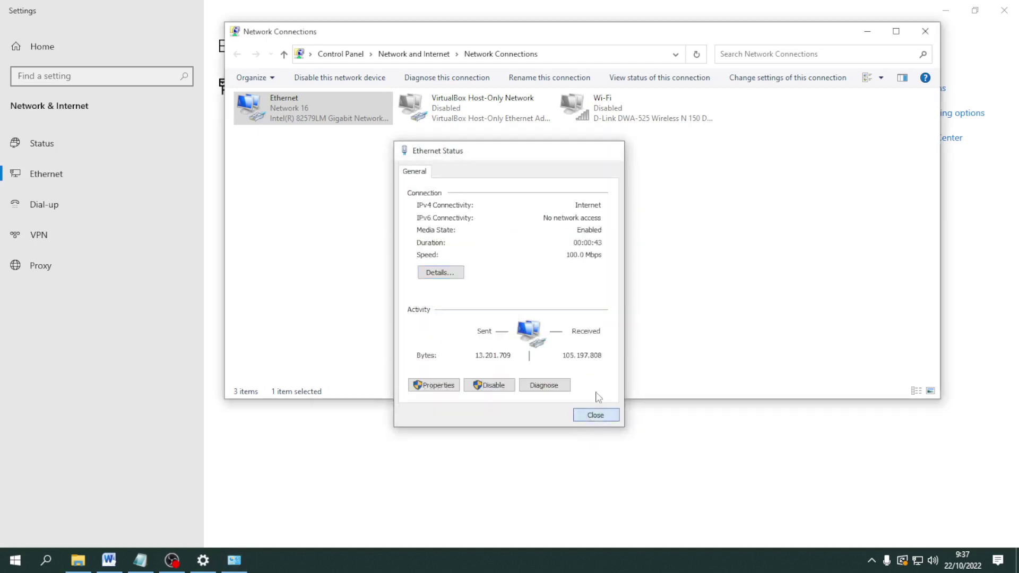
{"action": "left_click", "coordinate": [594, 415]}
{"action": "left_click", "coordinate": [925, 32]}
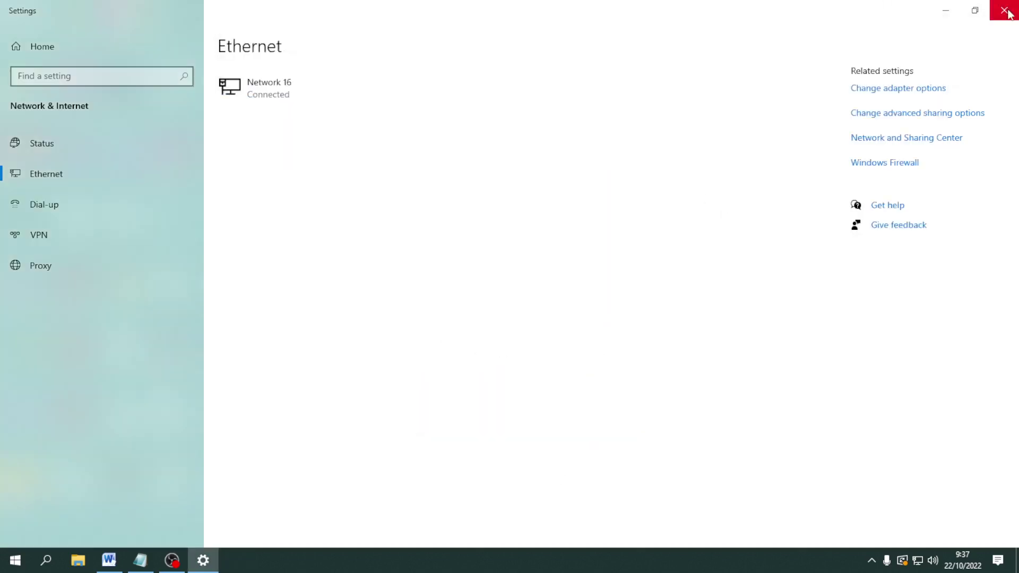
{"action": "left_click", "coordinate": [1004, 11]}
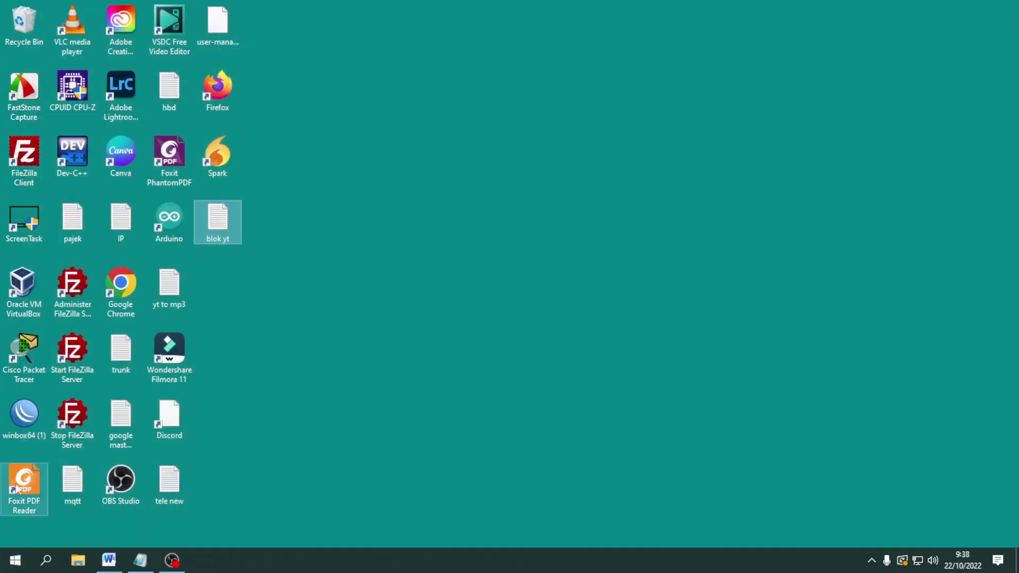
- Open Google Chrome with the first profile and clear all-time browsing history, cookies and other site data, and cached images and files
{"action": "double_click", "coordinate": [125, 287]}
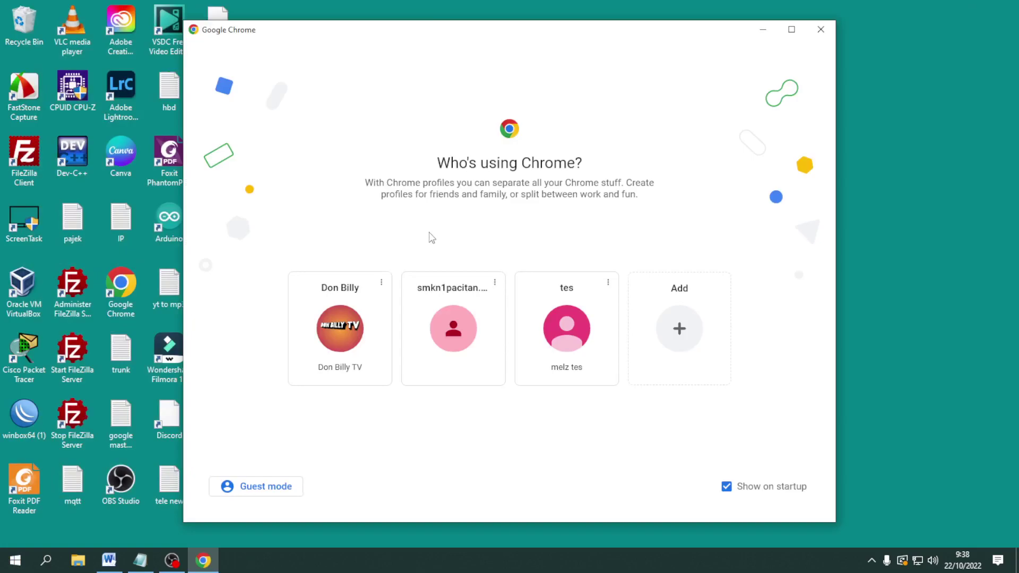
{"action": "left_click", "coordinate": [363, 350]}
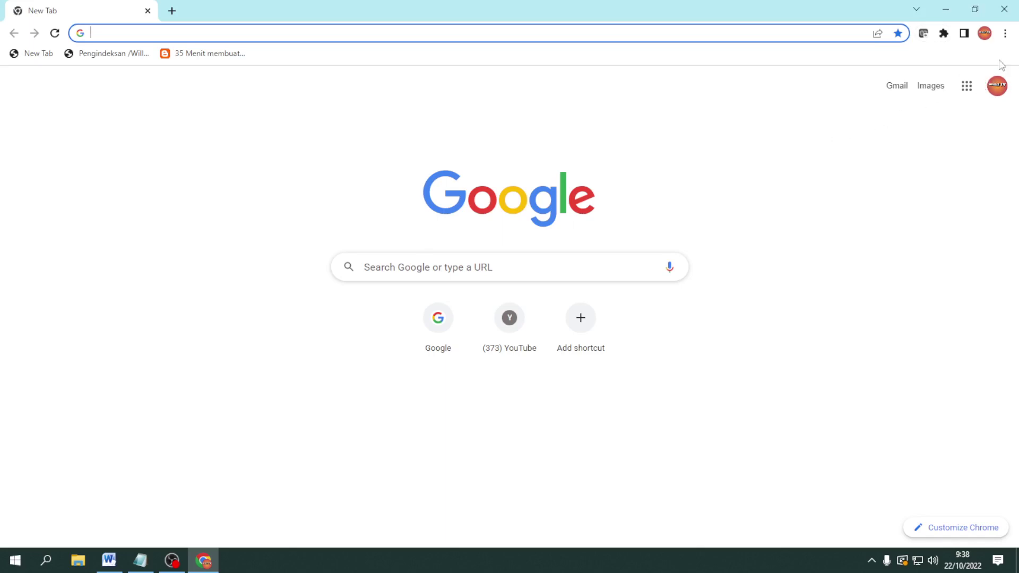
{"action": "left_click", "coordinate": [1006, 34]}
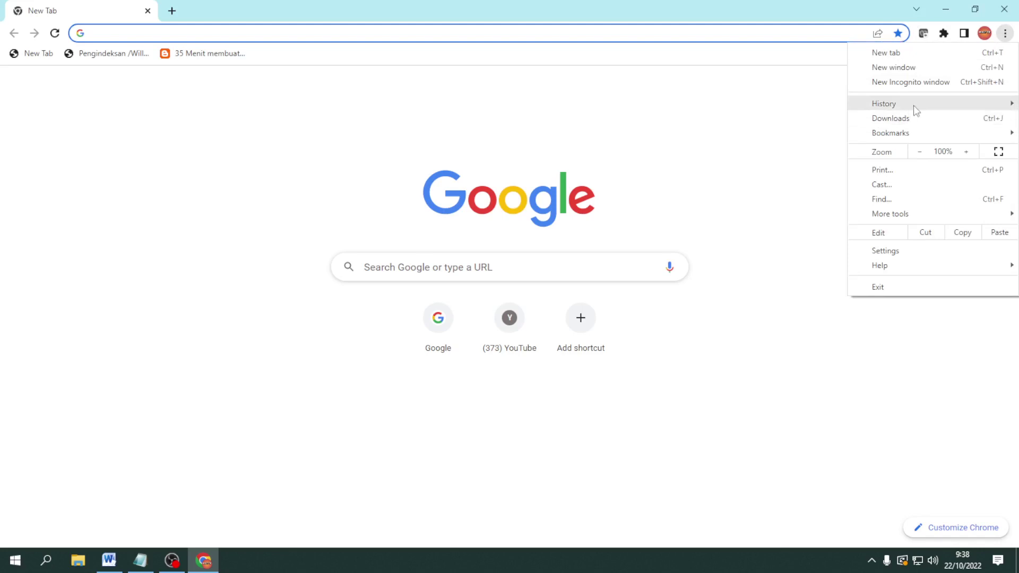
{"action": "mouse_move", "coordinate": [916, 110]}
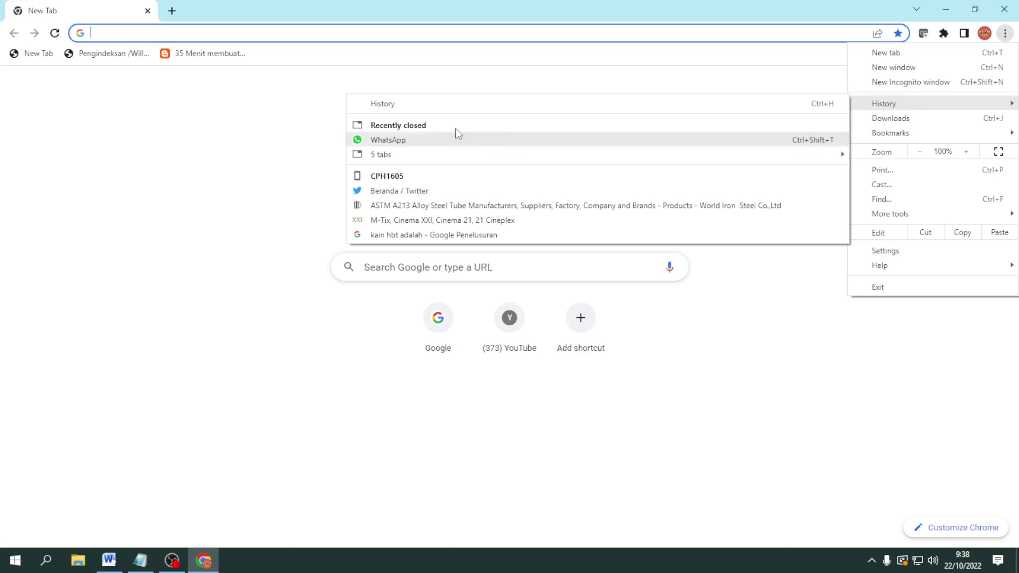
{"action": "left_click", "coordinate": [389, 105]}
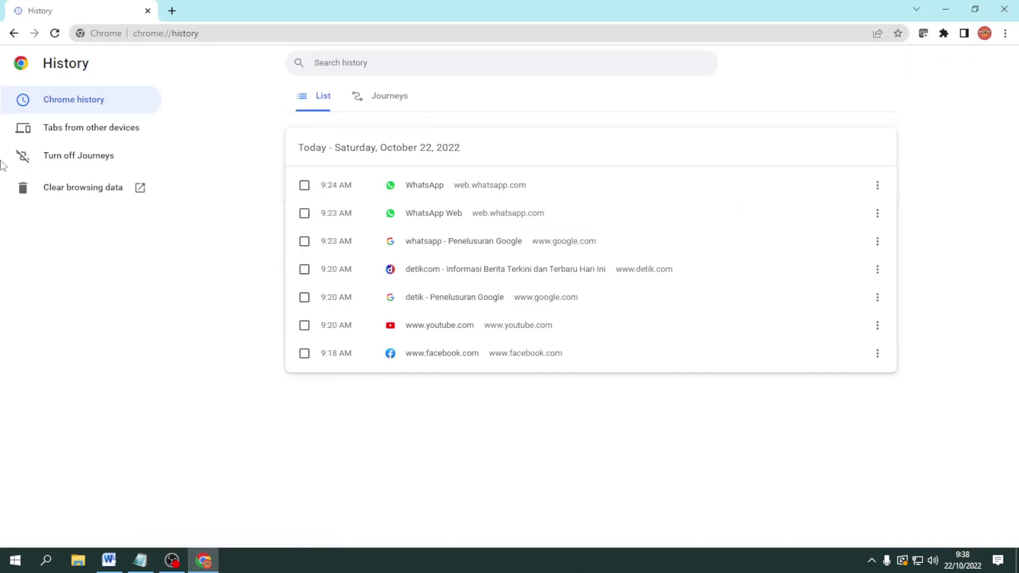
{"action": "left_click", "coordinate": [61, 190]}
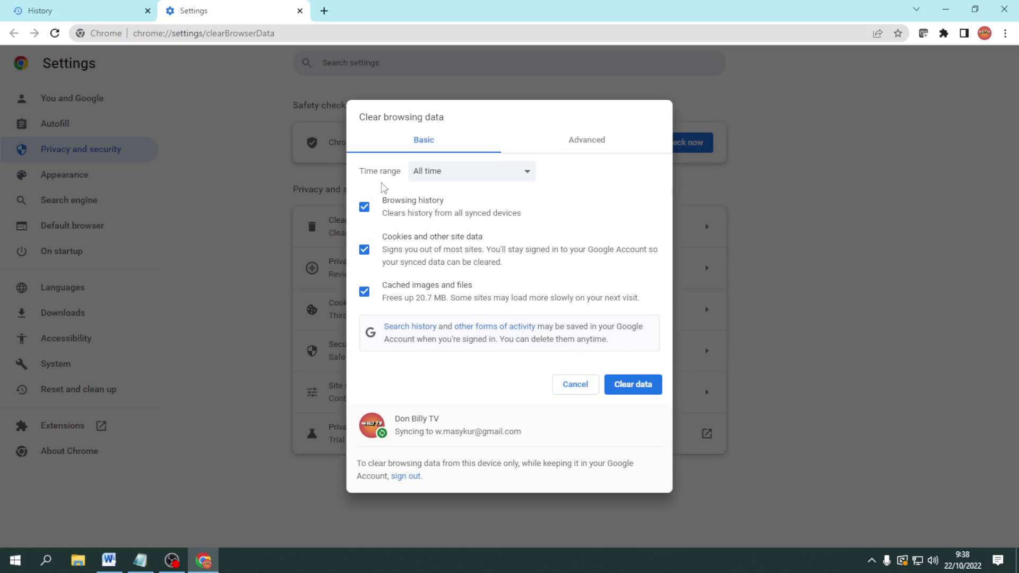
{"action": "left_click", "coordinate": [642, 385]}
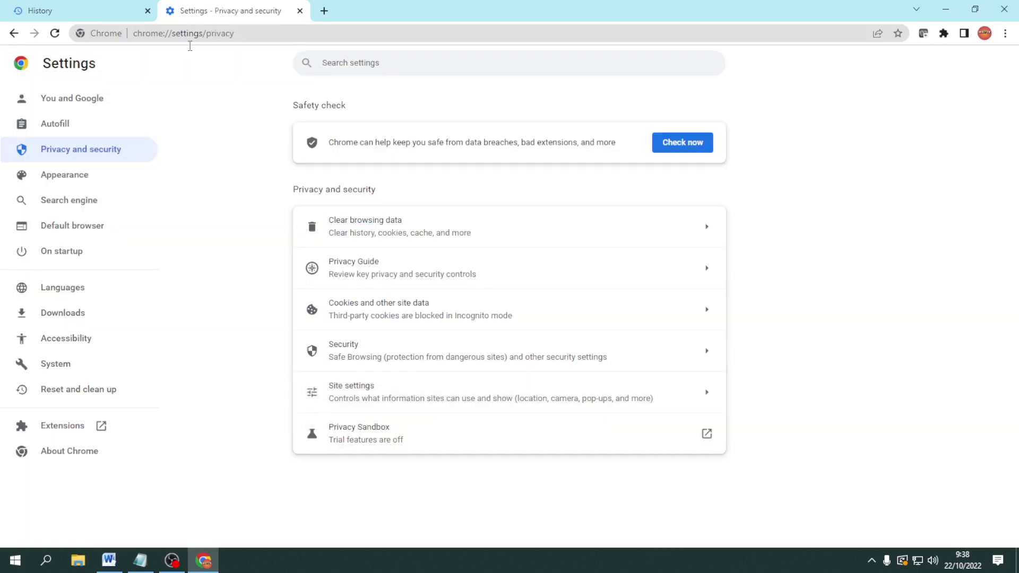
{"action": "left_click", "coordinate": [324, 10]}
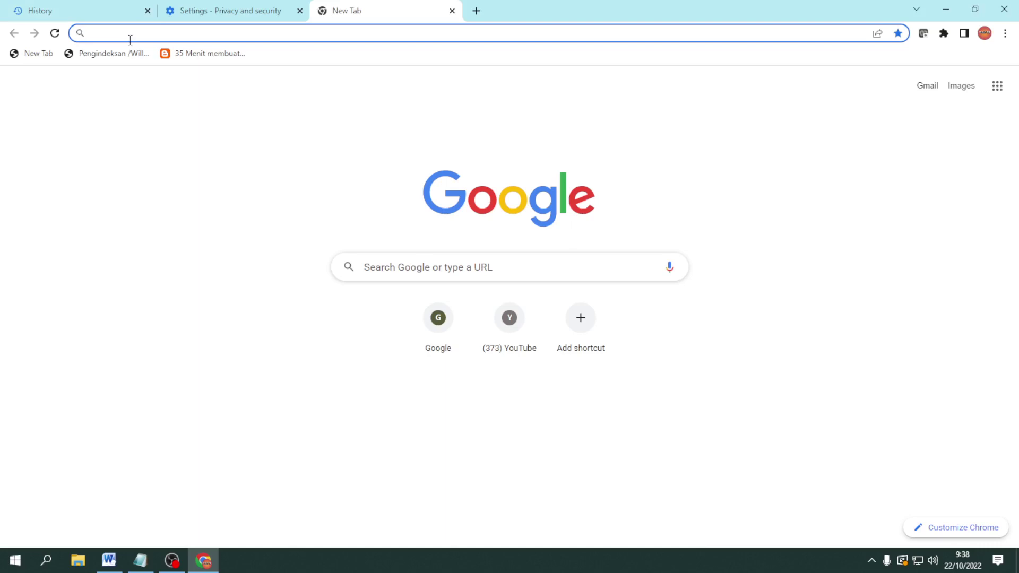
{"action": "type", "text": "www"}
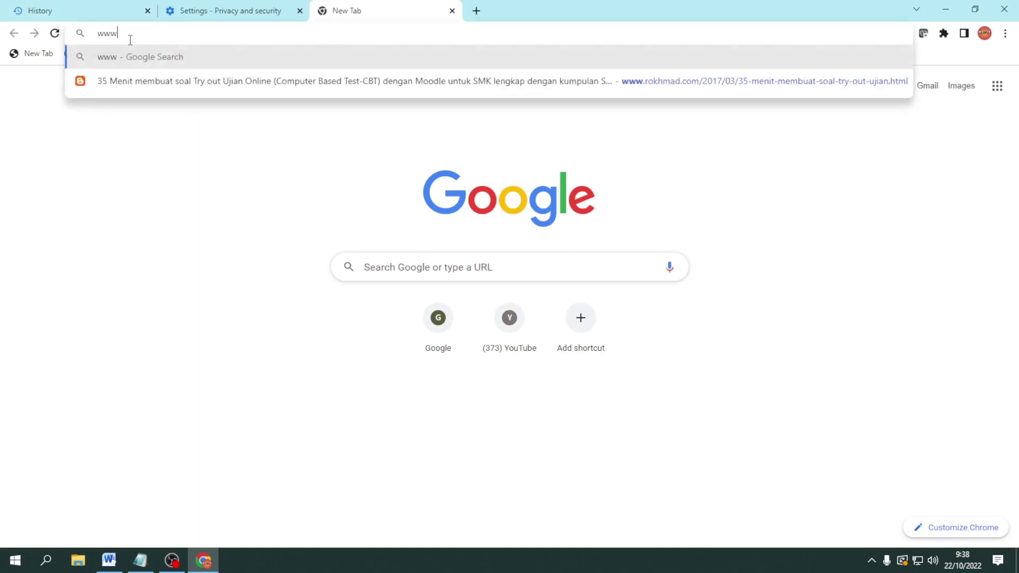
{"action": "type", "text": ".fac"}
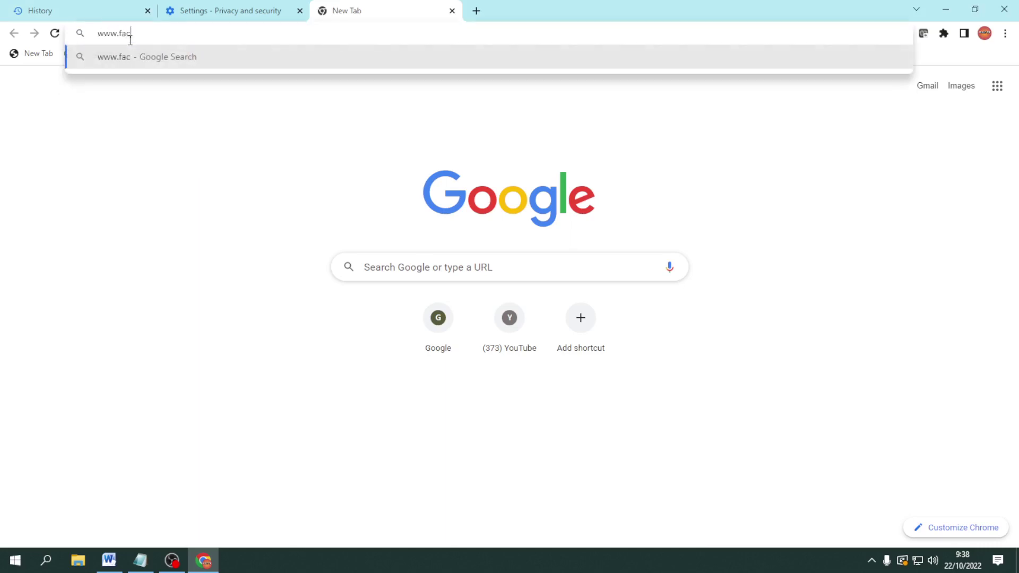
{"action": "type", "text": "ebook.com"}
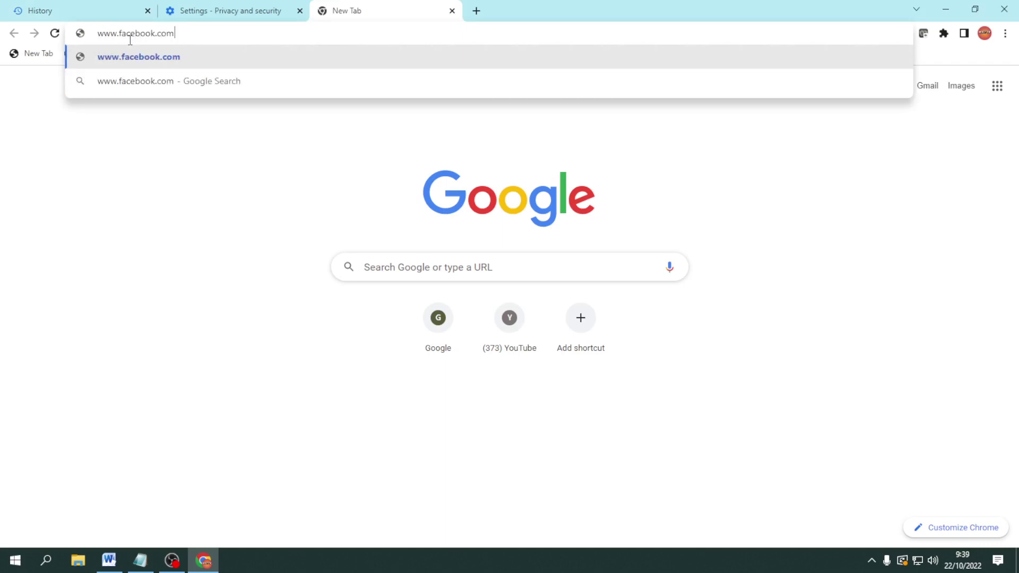
{"action": "key", "text": "Return"}
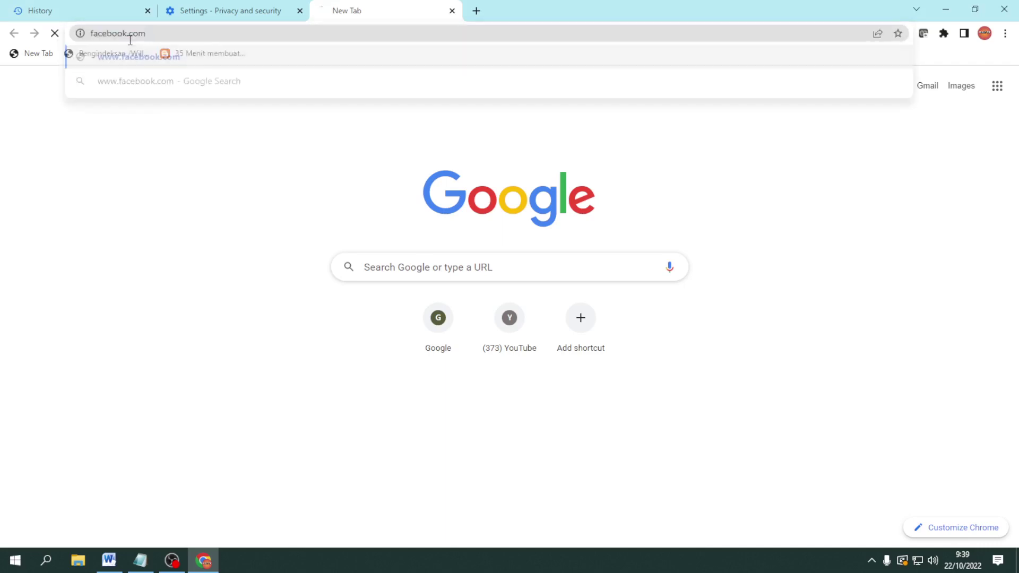